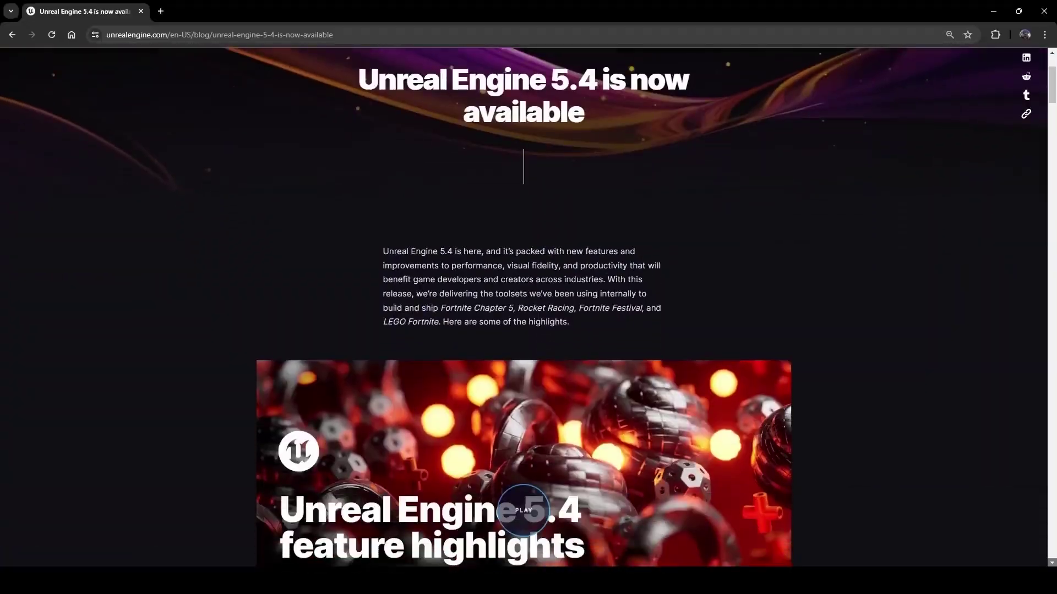
# Read through the Unreal Engine 5.4 release post, covering its animation, rendering and developer iteration sections.
pyautogui.scroll(-8, 523, 308)
pyautogui.scroll(-15, 523, 308)
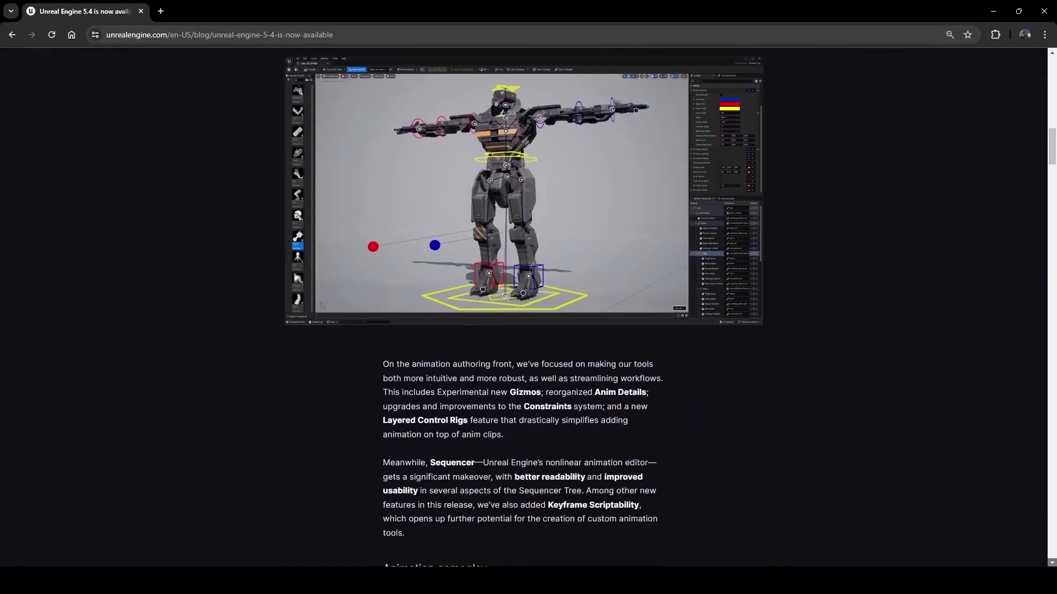
pyautogui.scroll(-18, 523, 308)
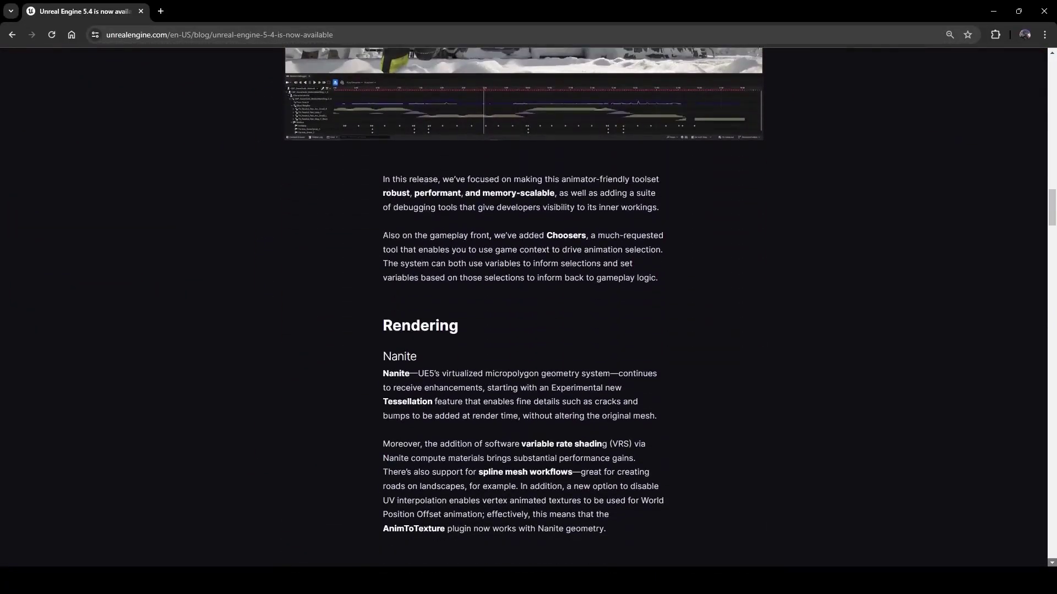
pyautogui.scroll(-18, 522, 308)
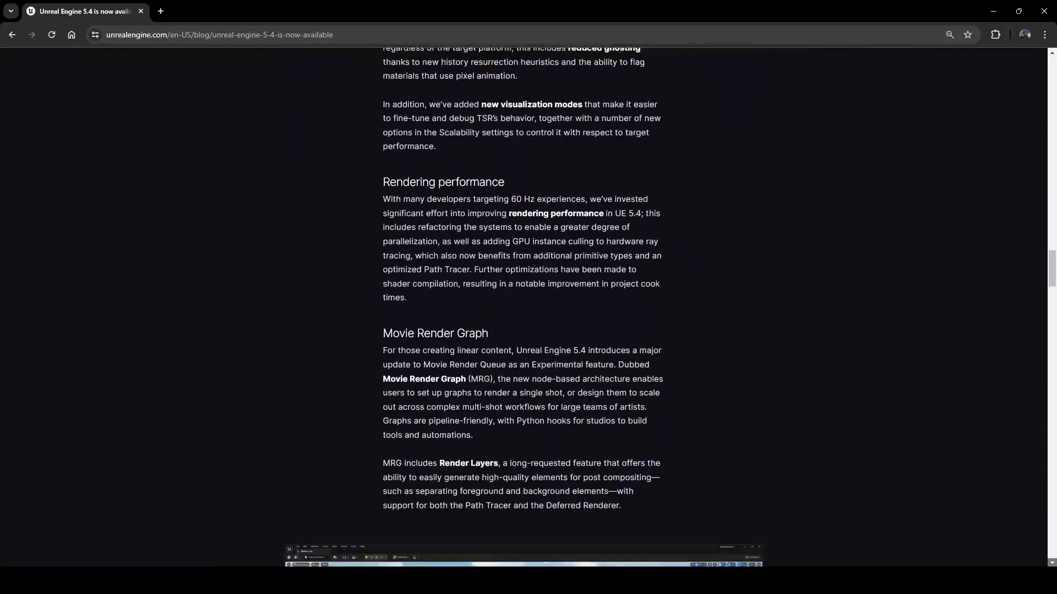
pyautogui.scroll(-18, 523, 308)
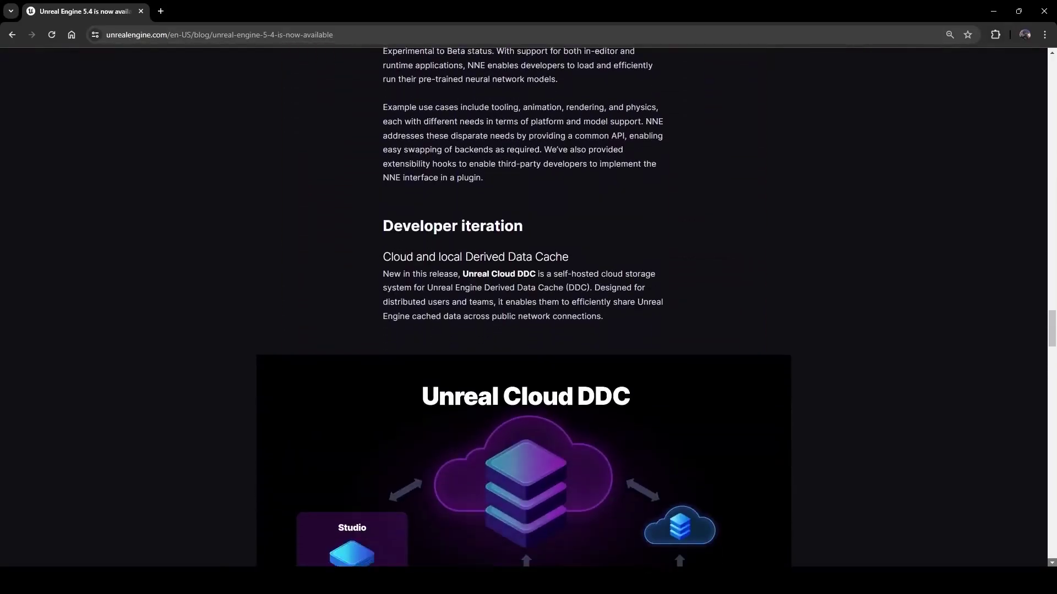
pyautogui.scroll(-18, 523, 308)
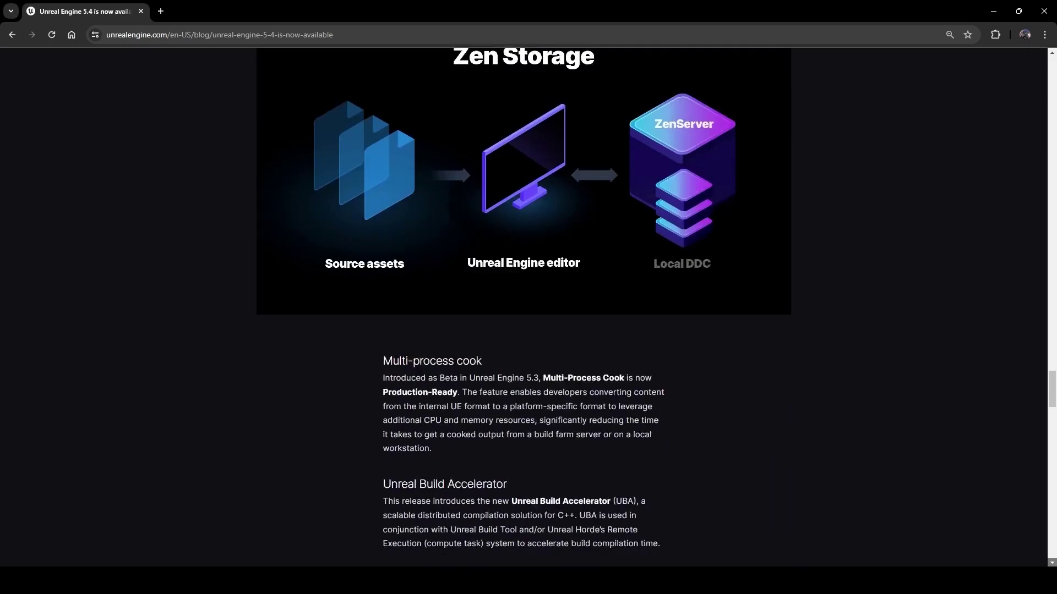
pyautogui.scroll(-4, 523, 308)
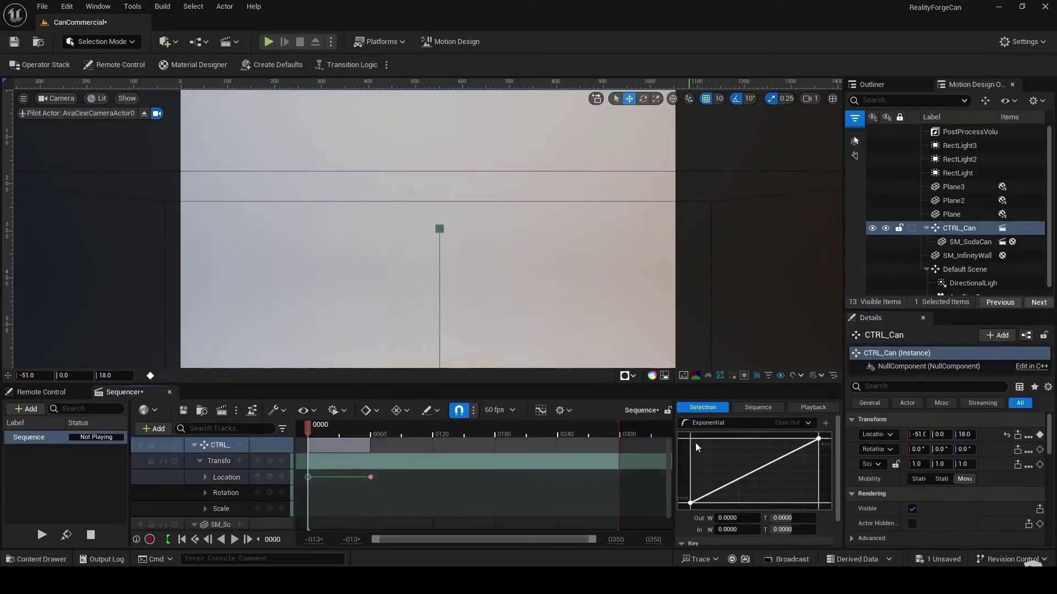
# Open the easing preset choices for the CTRL_Can location animation.
pyautogui.click(739, 425)
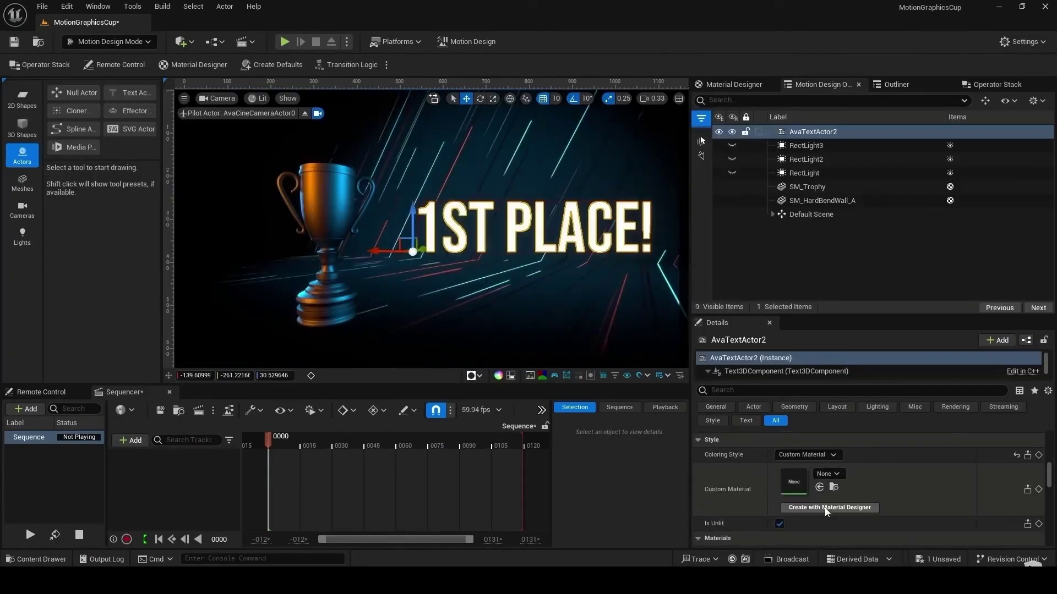
# Create a Material Designer material for the "1ST PLACE!" text, make its base layer a Color (RGB) source and adjust the color.
pyautogui.click(824, 508)
pyautogui.click(771, 193)
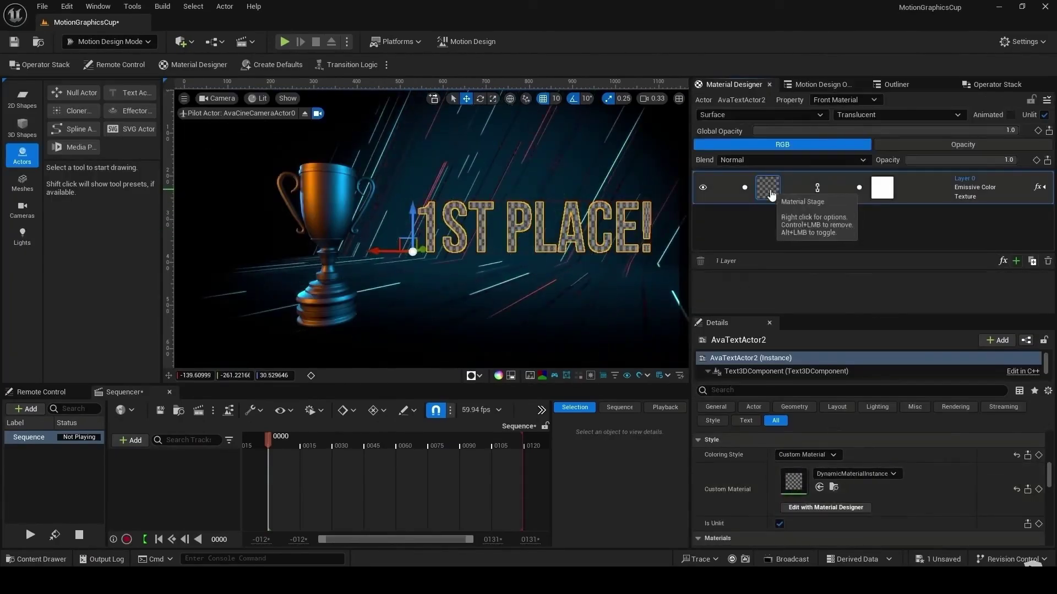
pyautogui.click(854, 281)
pyautogui.click(874, 321)
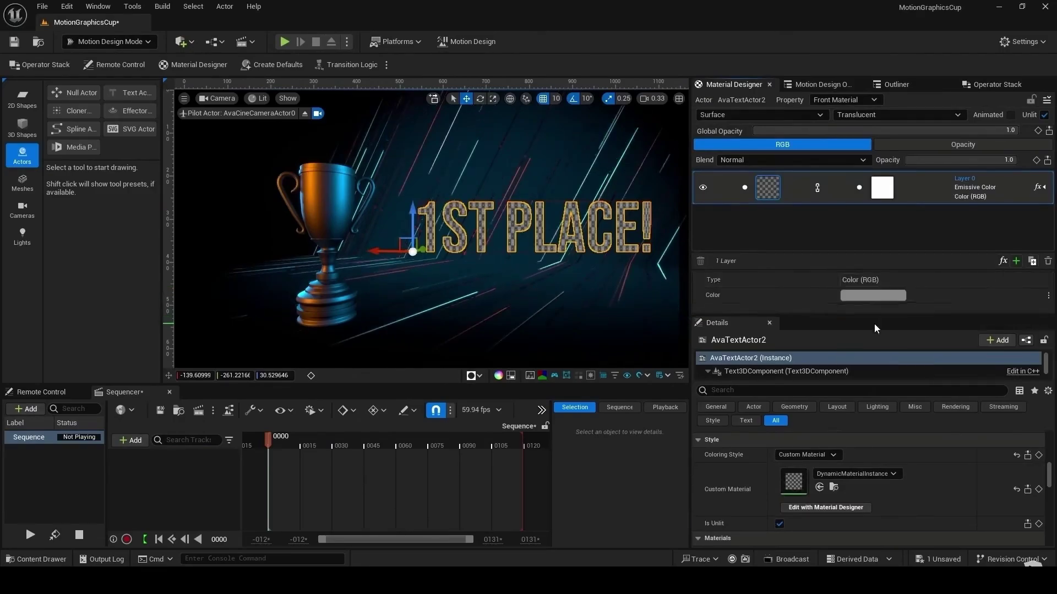
pyautogui.click(877, 292)
pyautogui.moveTo(734, 375); pyautogui.dragTo(732, 394)
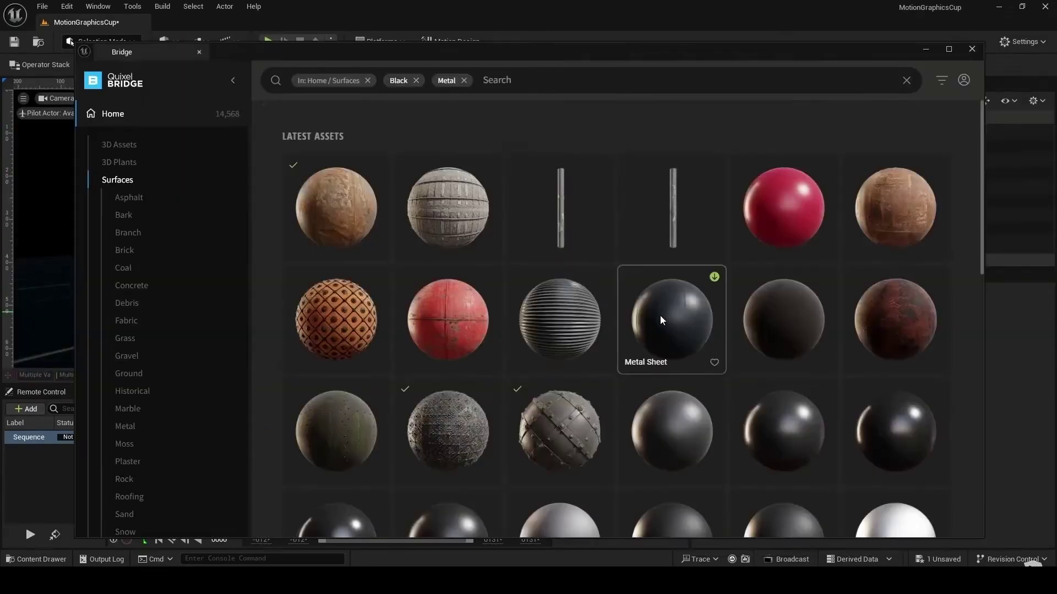
# Browse the black metal surfaces in Quixel Bridge and pick the Iron surface.
pyautogui.scroll(-4, 662, 316)
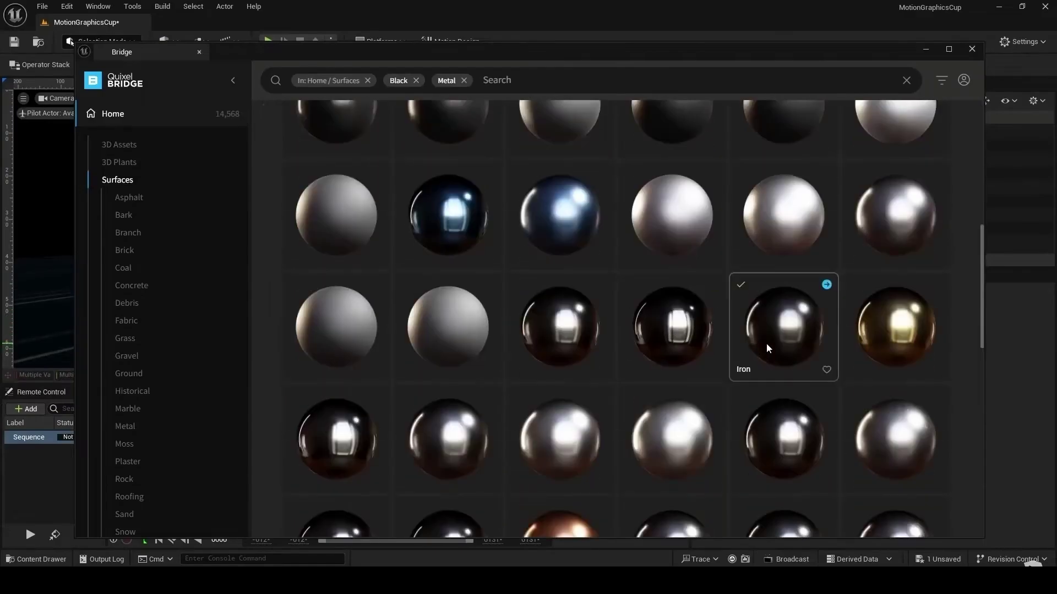
pyautogui.click(766, 342)
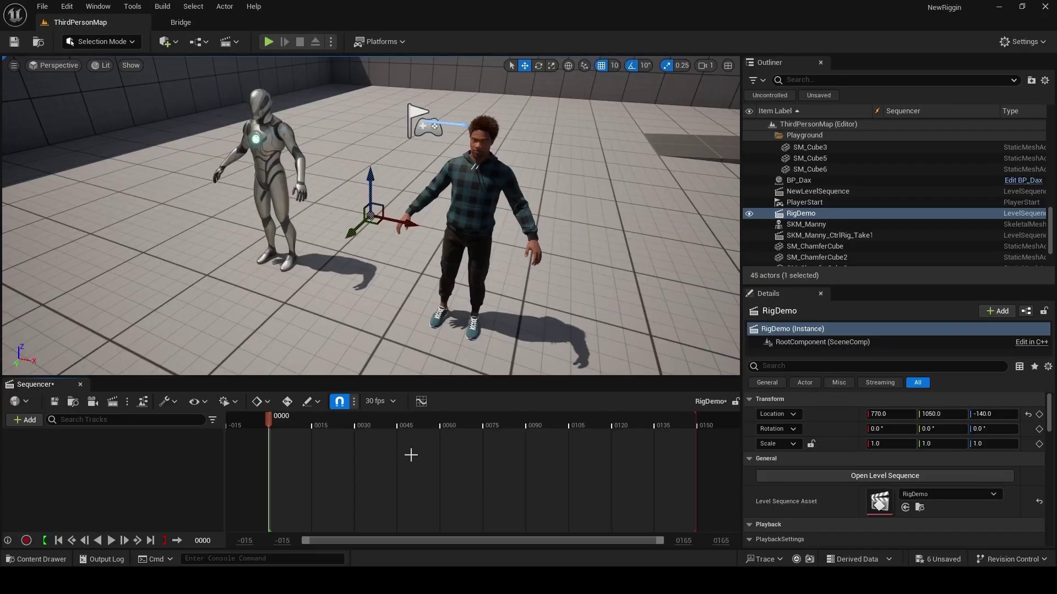
# Add the SKM_Manny actor to the RigDemo level sequence and frame it in the viewport.
pyautogui.click(266, 161)
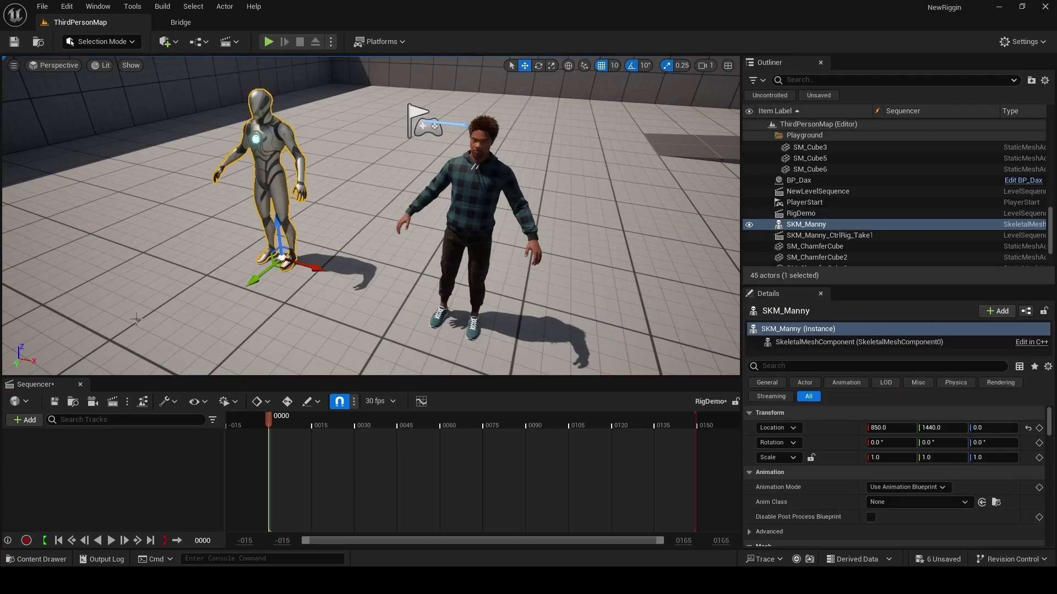
pyautogui.click(25, 421)
pyautogui.moveTo(83, 228)
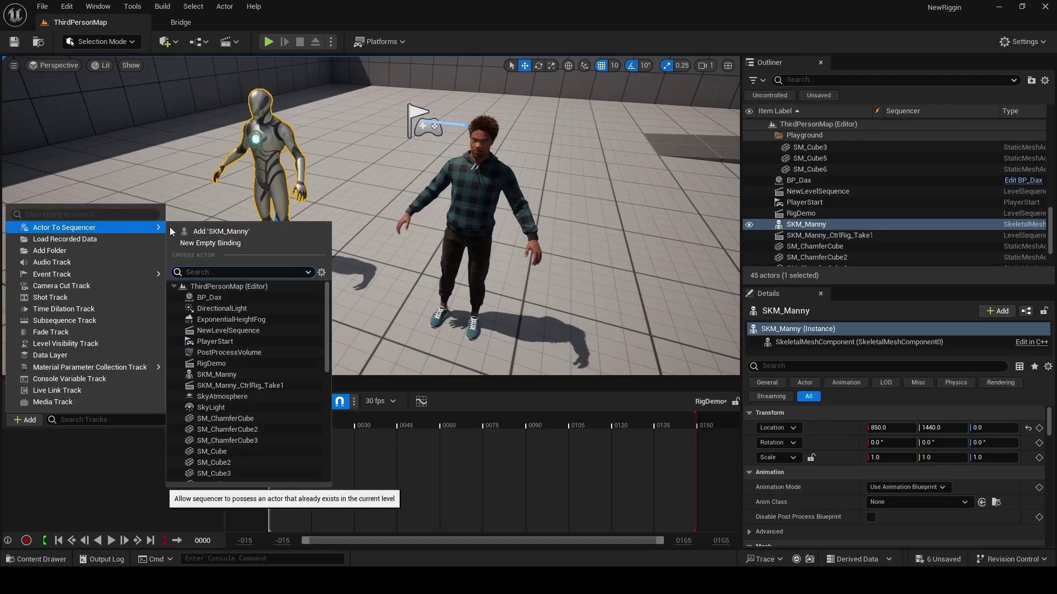
pyautogui.click(236, 272)
pyautogui.press('f')
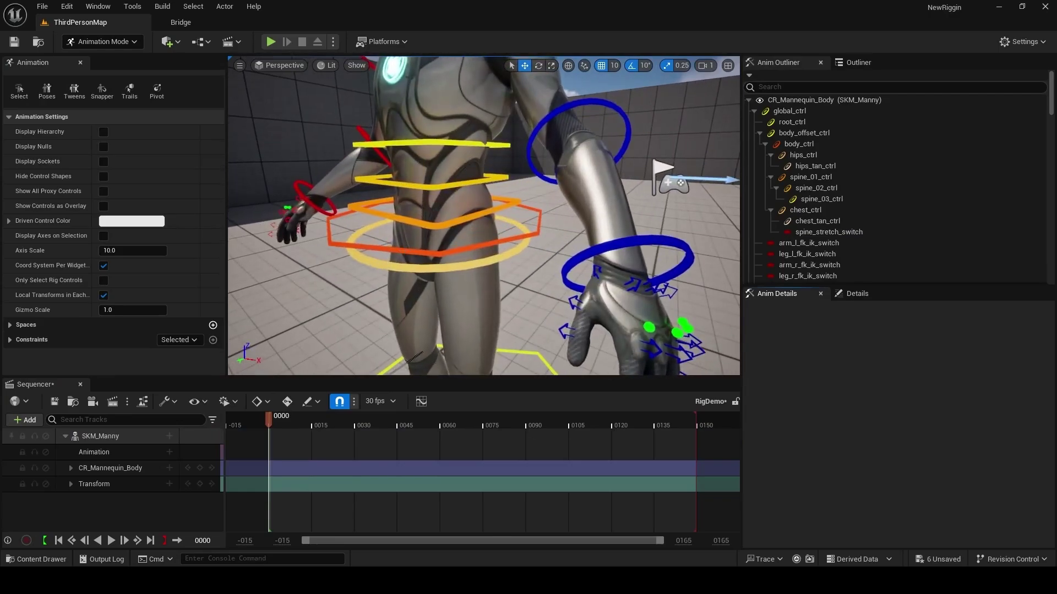
# Try out posing the mannequin with its body_ctrl control, and pick its left foot control.
pyautogui.click(383, 264)
pyautogui.press('f')
pyautogui.moveTo(487, 179); pyautogui.dragTo(505, 206)
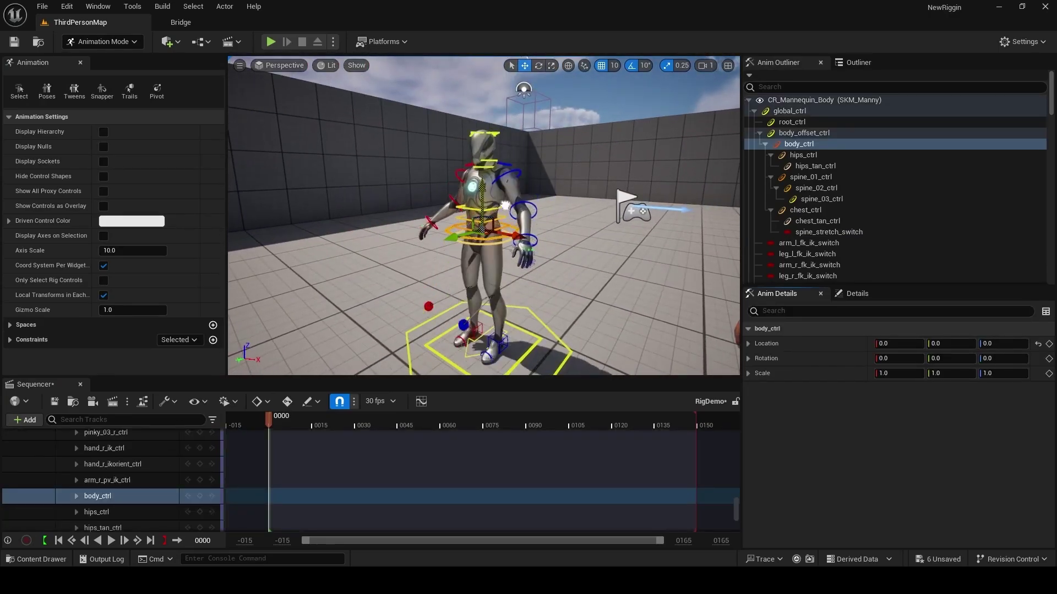
pyautogui.click(503, 340)
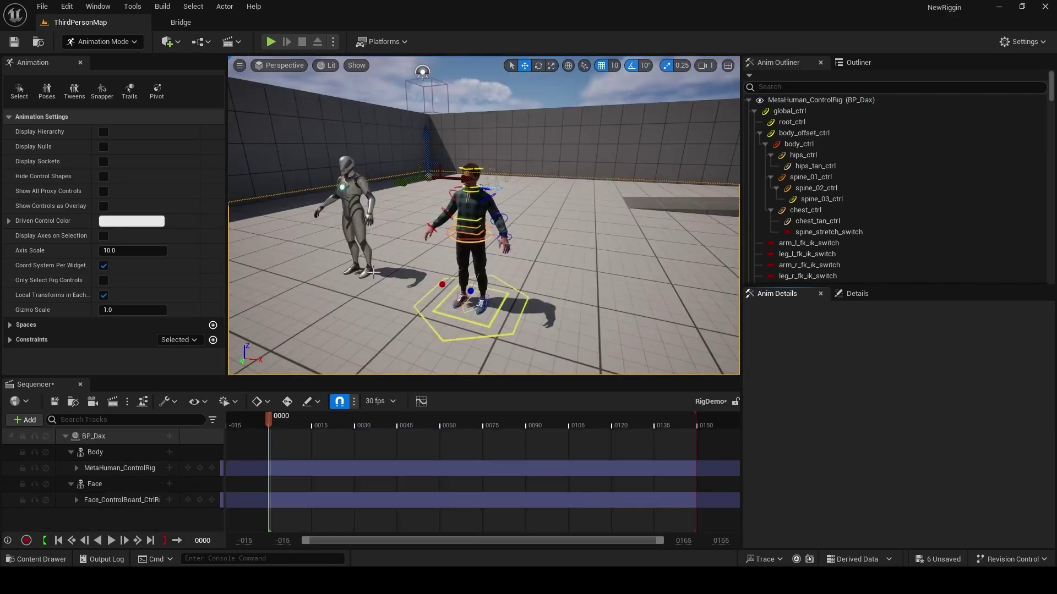
# Pull the BP_Dax MetaHuman rig's body_ctrl control downward and inspect the character's head and facial controls.
pyautogui.moveTo(374, 272); pyautogui.dragTo(417, 256, button='right')
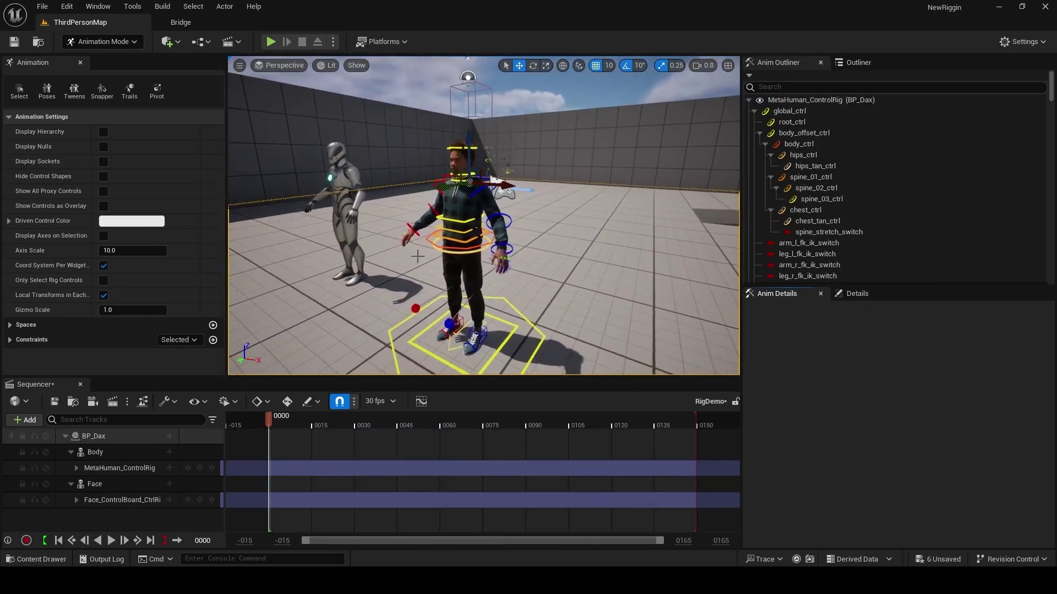
pyautogui.click(477, 245)
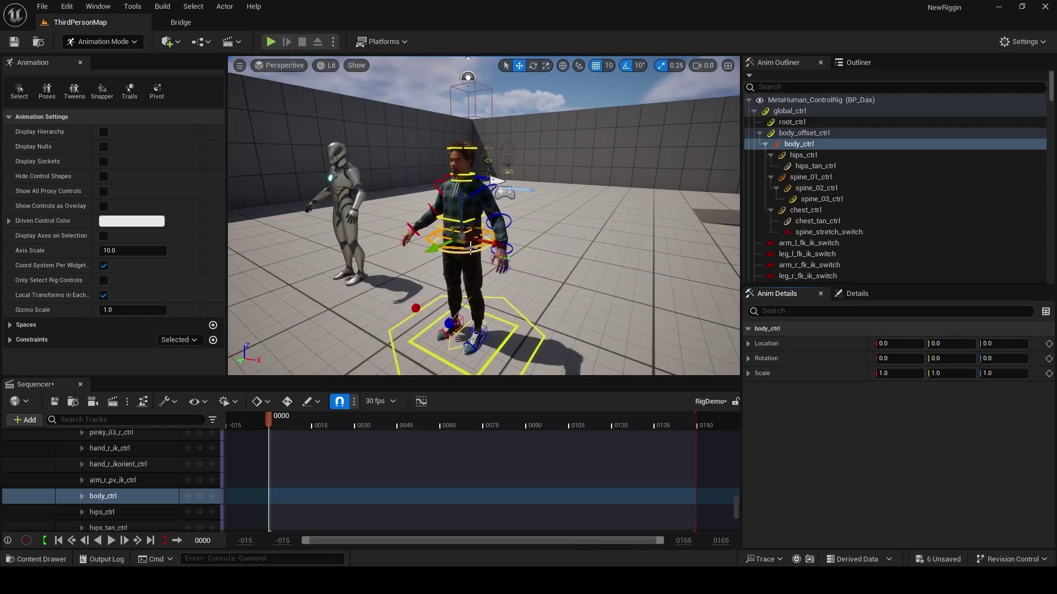
pyautogui.moveTo(458, 206); pyautogui.dragTo(456, 263)
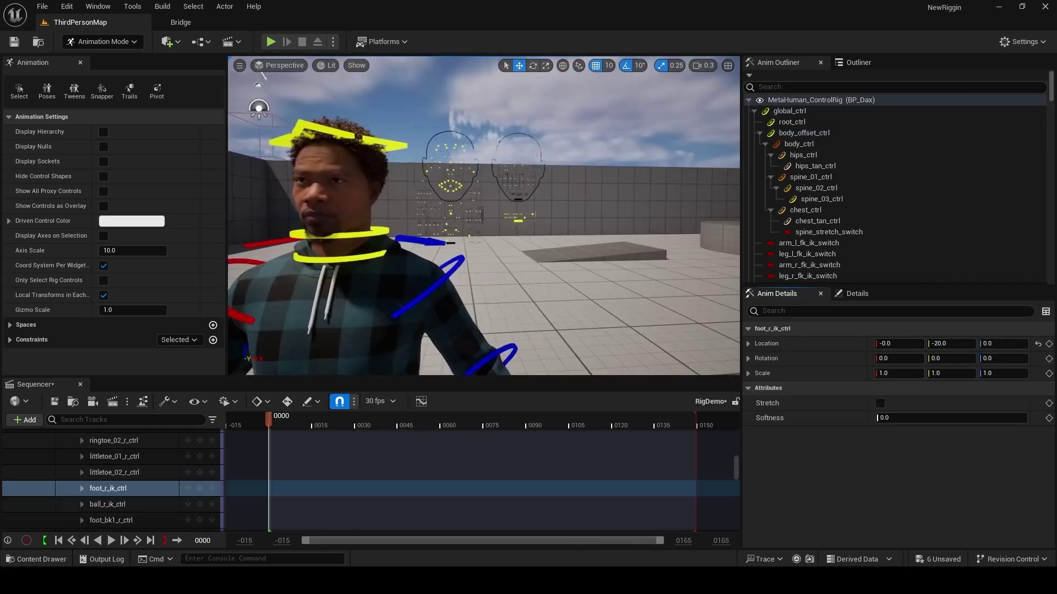
pyautogui.moveTo(484, 220); pyautogui.dragTo(468, 224, button='right')
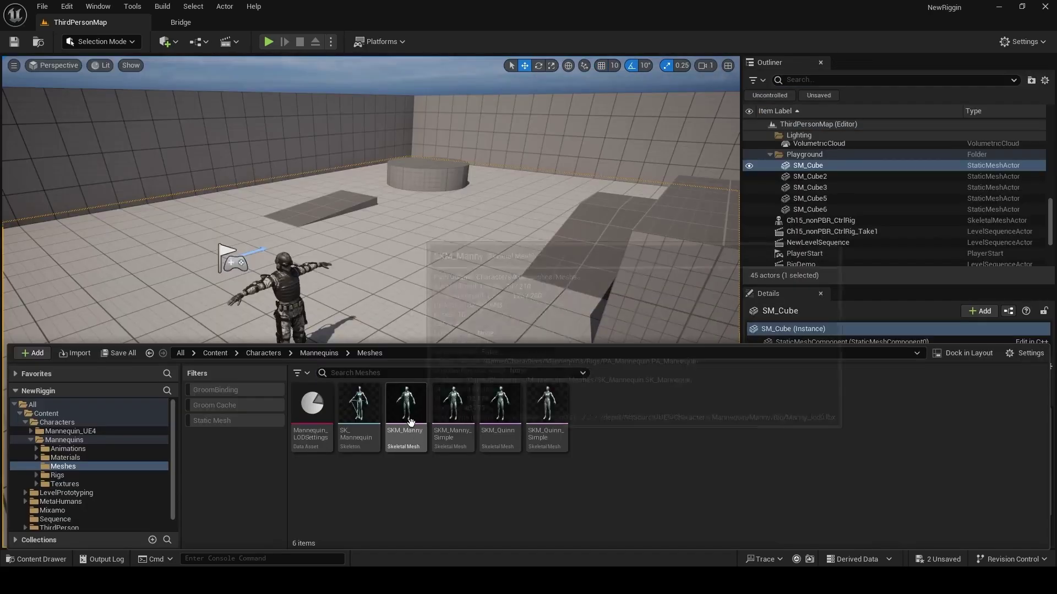
# Bring up the asset actions for the SKM_Manny mesh and examine the node groups in the CR_Mannequin_Body rig graph.
pyautogui.rightClick(406, 404)
pyautogui.moveTo(554, 73)
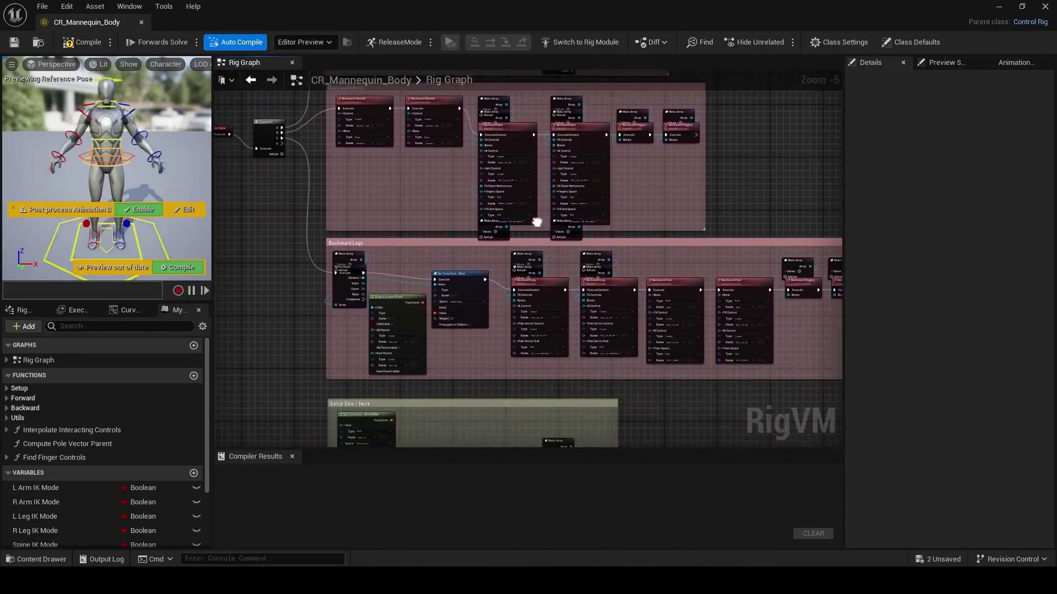
pyautogui.moveTo(556, 319); pyautogui.dragTo(613, 108, button='right')
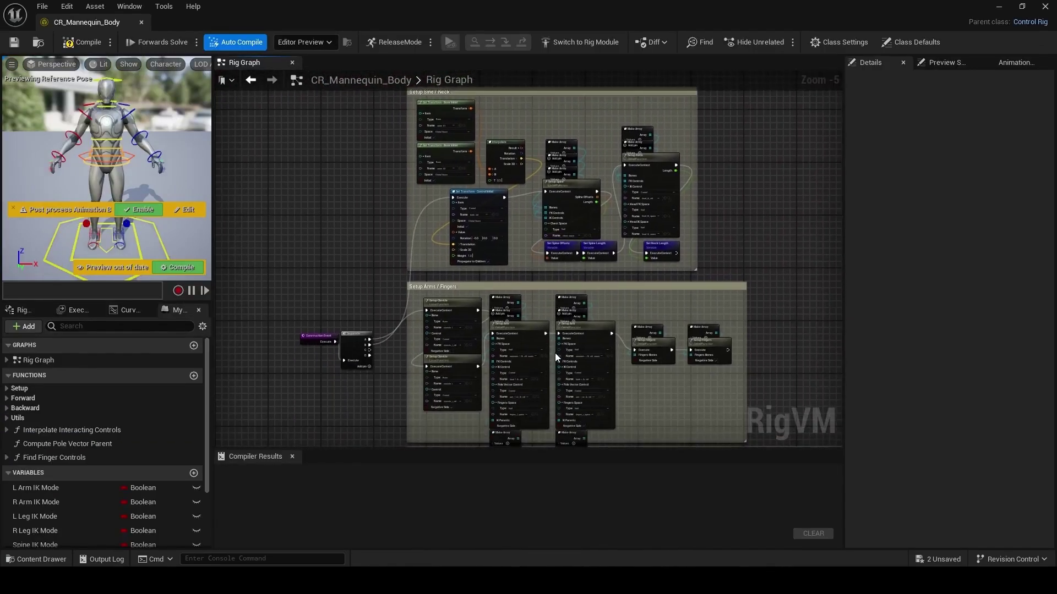
pyautogui.moveTo(554, 352); pyautogui.dragTo(506, 147, button='right')
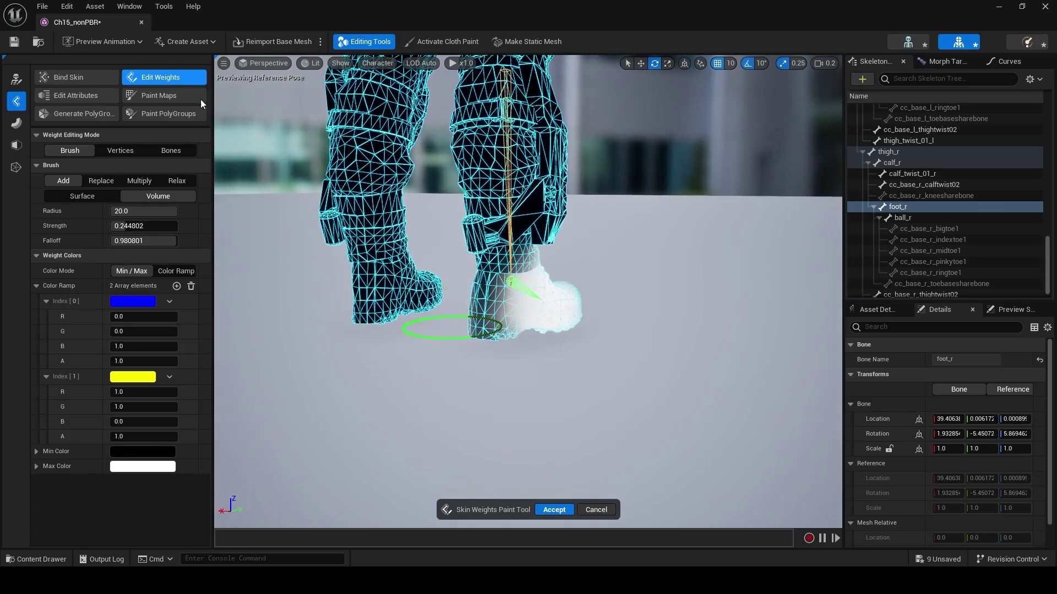
# Paint additional skin weights over the Ch15_nonPBR boots for the foot_r and foot_l bones.
pyautogui.moveTo(490, 325); pyautogui.dragTo(486, 314)
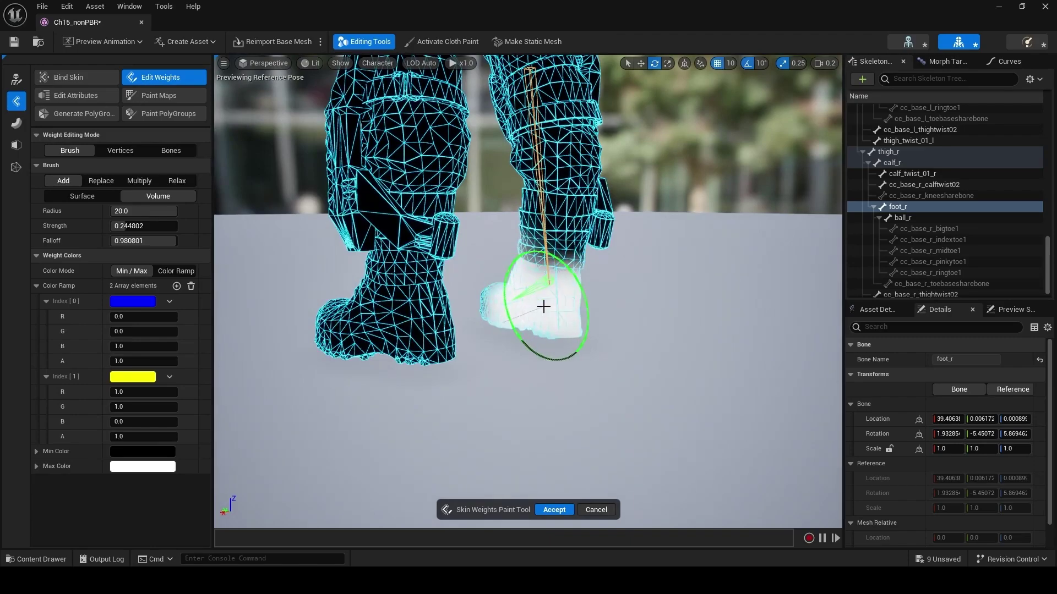
pyautogui.scroll(5, 923, 196)
pyautogui.click(919, 183)
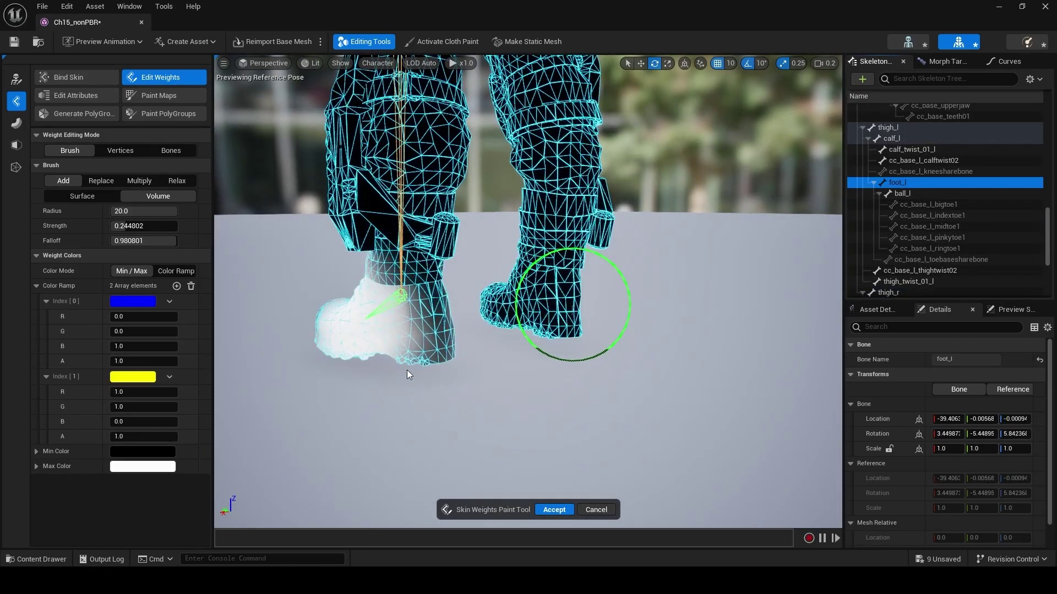
pyautogui.keyDown('alt'); pyautogui.moveTo(407, 374); pyautogui.dragTo(374, 346); pyautogui.keyUp('alt')
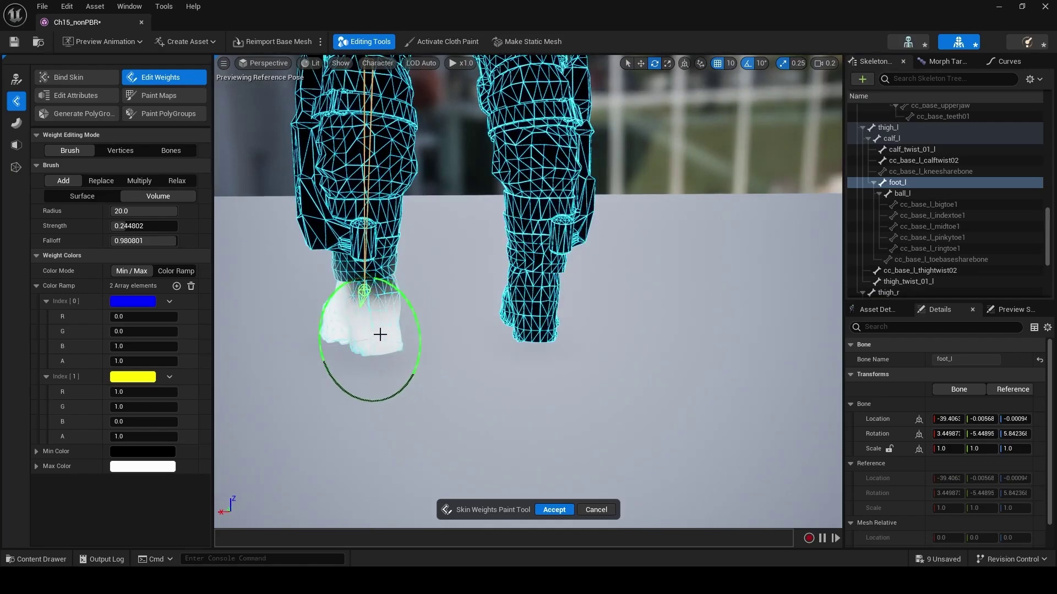
pyautogui.moveTo(395, 329)
pyautogui.keyDown('alt'); pyautogui.mouseDown()
pyautogui.moveTo(354, 319)
pyautogui.moveTo(370, 302)
pyautogui.moveTo(567, 231)
pyautogui.moveTo(564, 254)
pyautogui.moveTo(357, 307)
pyautogui.mouseUp(); pyautogui.keyUp('alt')
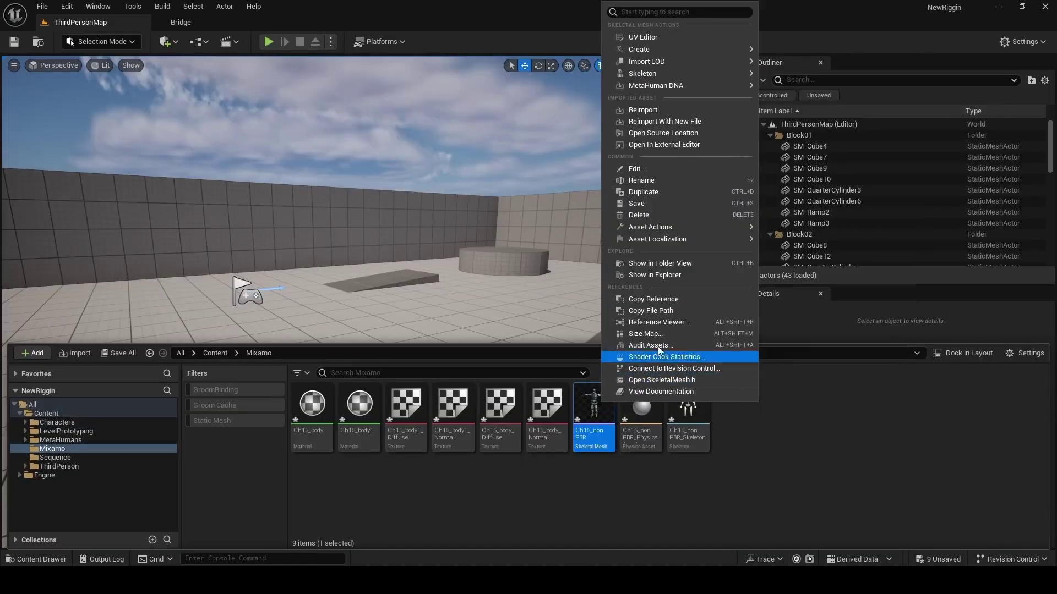
# Create a Modular Rig from the Ch15_nonPBR skeletal mesh and open it for editing.
pyautogui.moveTo(695, 47)
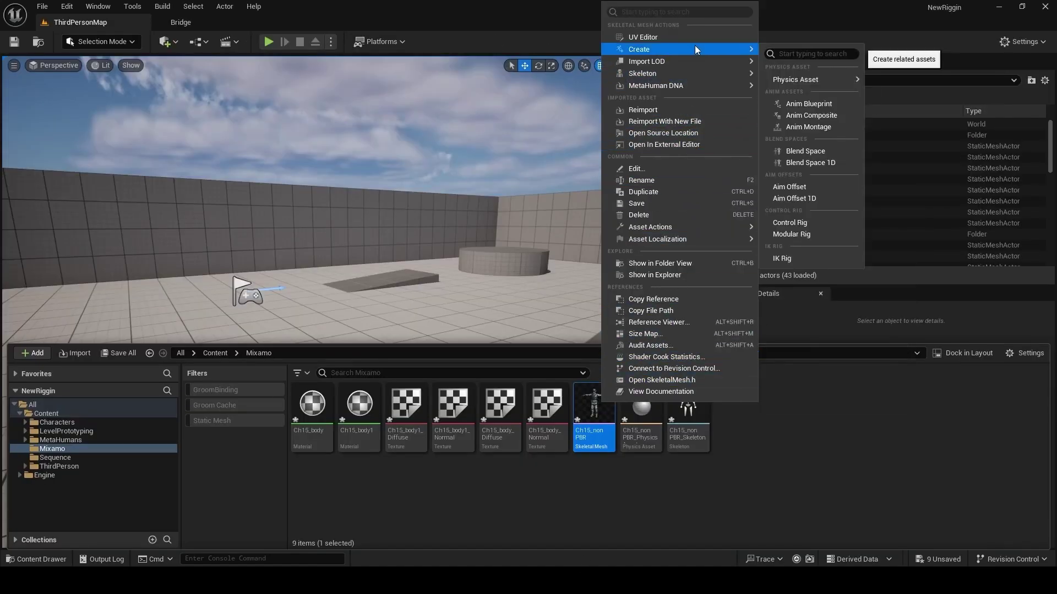
pyautogui.click(807, 234)
pyautogui.doubleClick(735, 407)
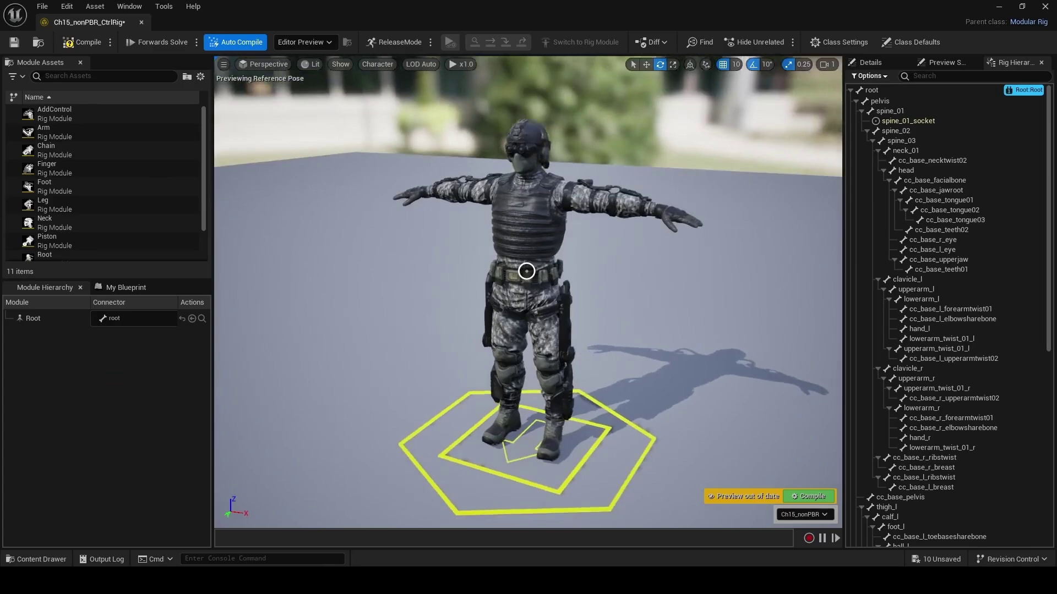
# Attach a Spine module to the spine_01 socket of the soldier's modular rig.
pyautogui.scroll(-3, 101, 208)
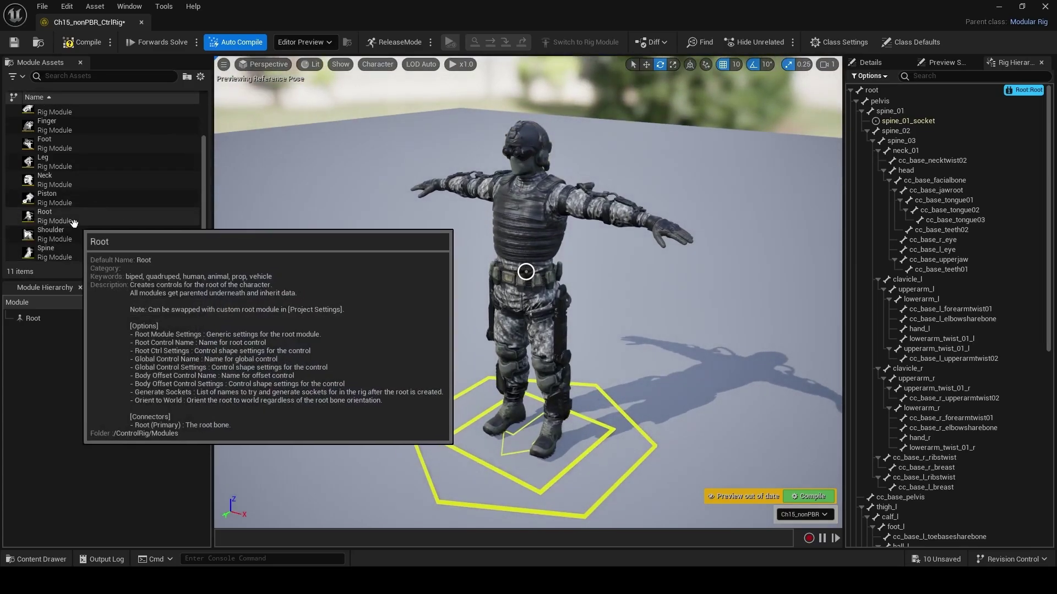
pyautogui.click(65, 253)
pyautogui.moveTo(65, 253); pyautogui.dragTo(526, 271)
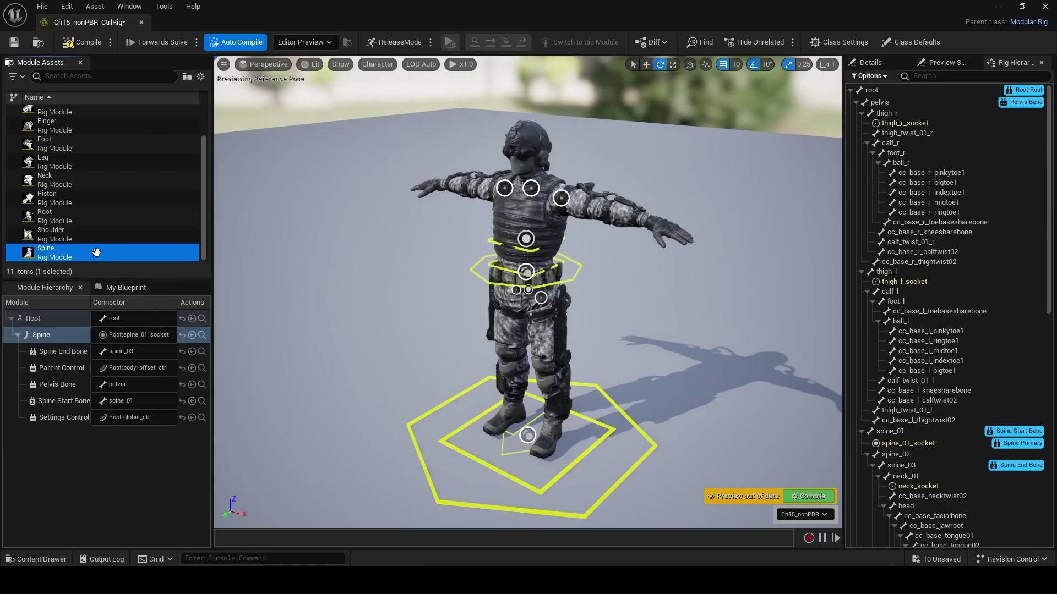
# Attach Leg modules to the left and right thigh sockets.
pyautogui.click(60, 162)
pyautogui.moveTo(60, 162); pyautogui.dragTo(542, 302)
pyautogui.moveTo(58, 162); pyautogui.dragTo(515, 290)
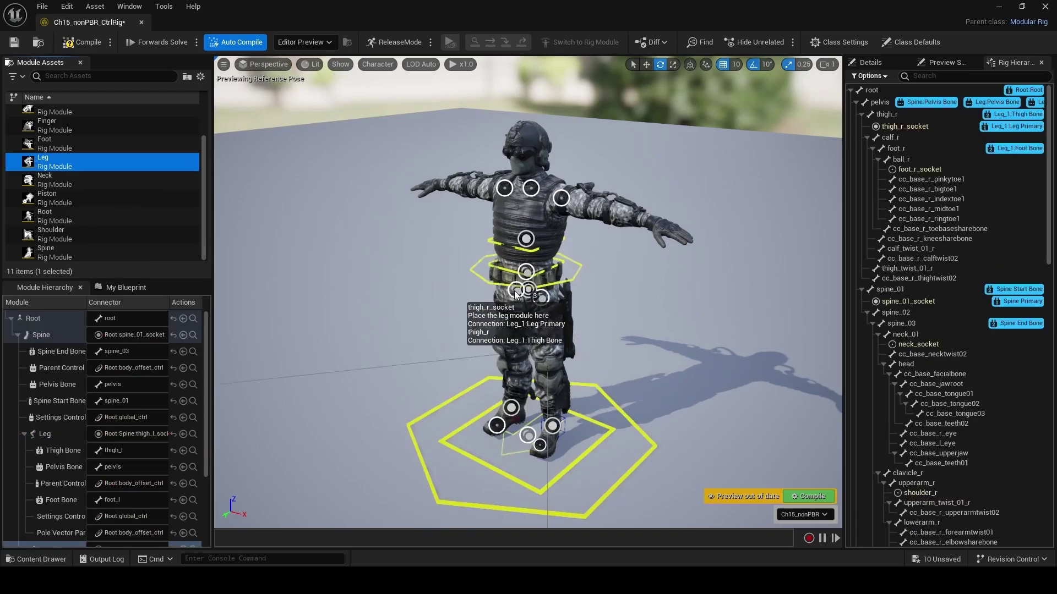
# Attach a Shoulder module to the left shoulder socket and add an Arm module on the left arm.
pyautogui.moveTo(55, 234); pyautogui.dragTo(561, 198)
pyautogui.scroll(2, 90, 186)
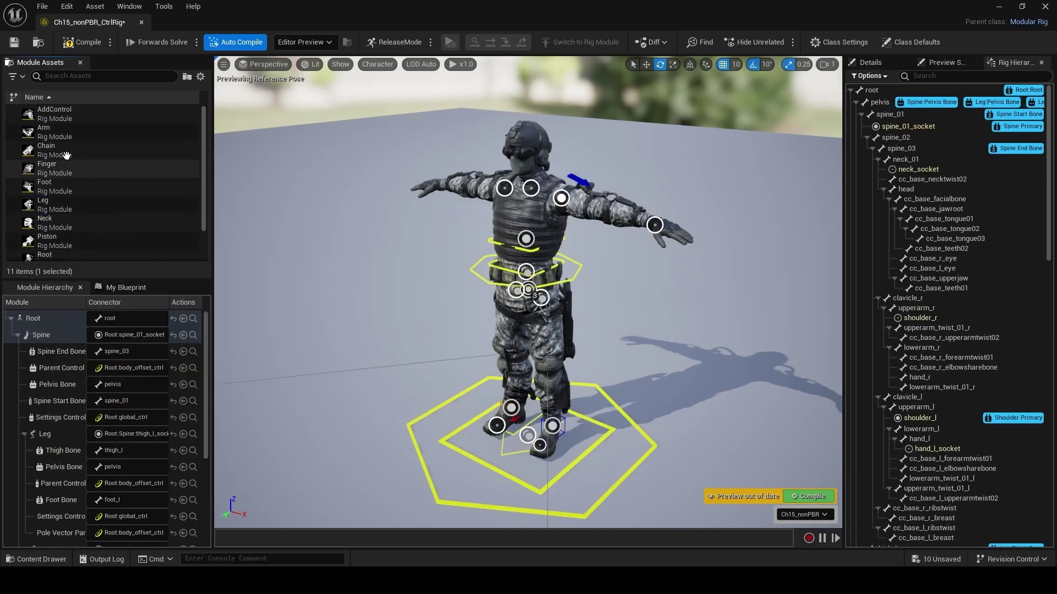
pyautogui.moveTo(55, 132); pyautogui.dragTo(654, 225)
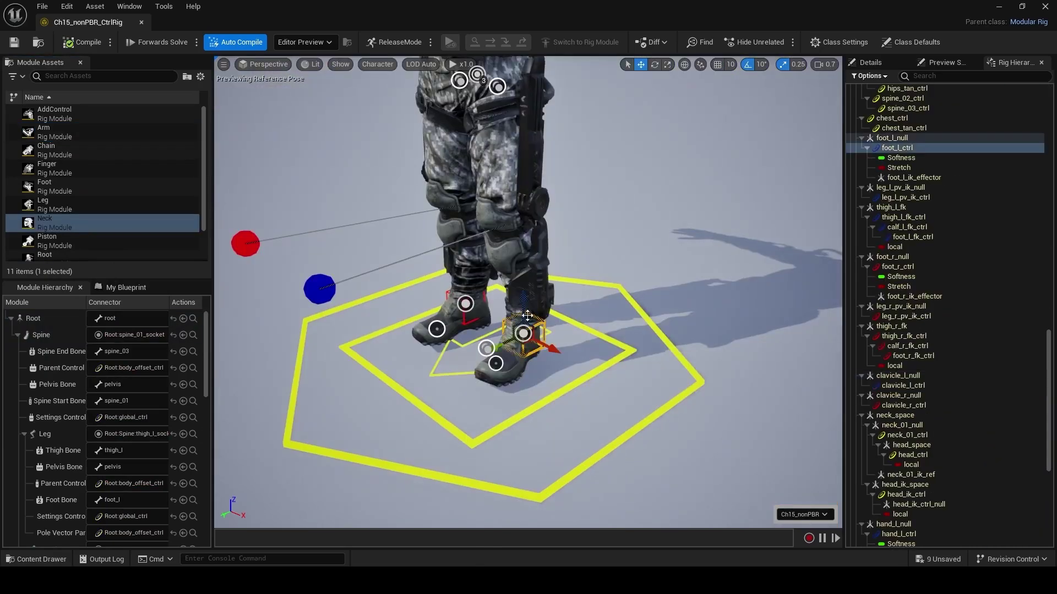
# Try the soldier's left foot control, place Ch15_nonPBR_CtrlRig in the level, and select the foot control on the planted foot.
pyautogui.moveTo(527, 315); pyautogui.dragTo(530, 337)
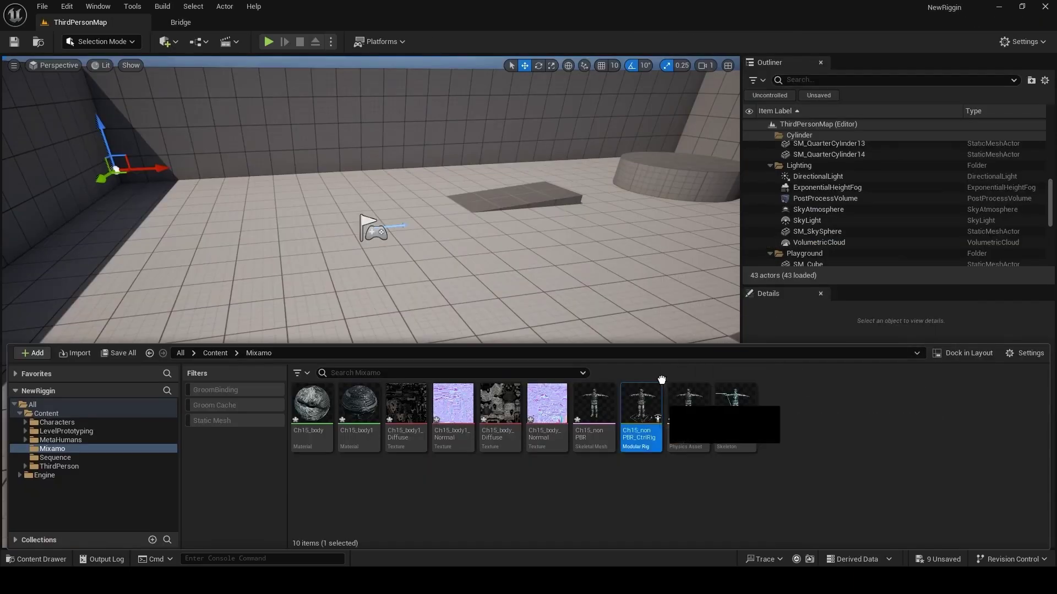
pyautogui.moveTo(662, 380); pyautogui.dragTo(379, 334)
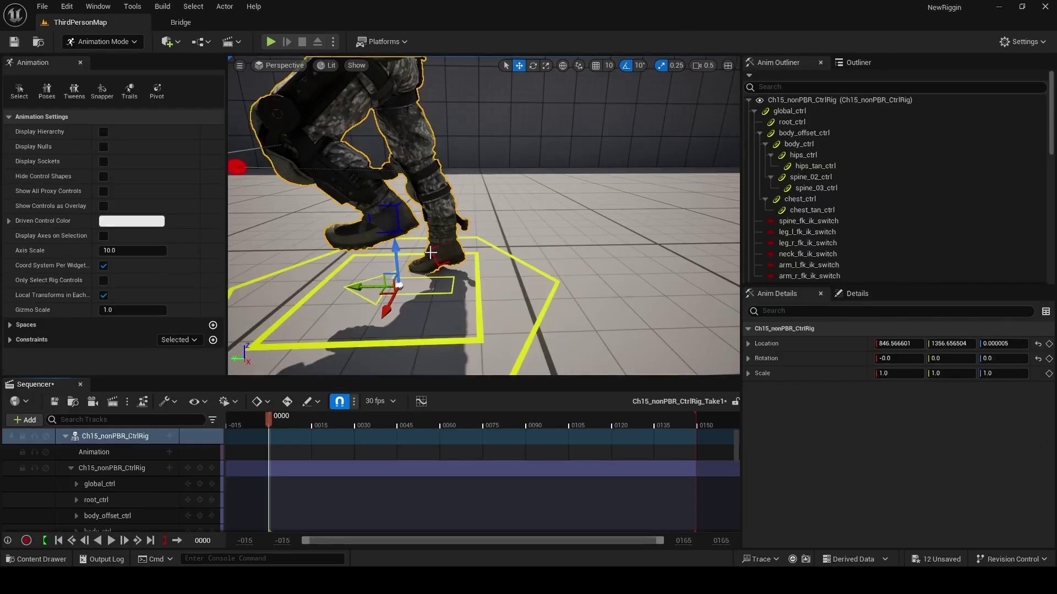
pyautogui.click(437, 248)
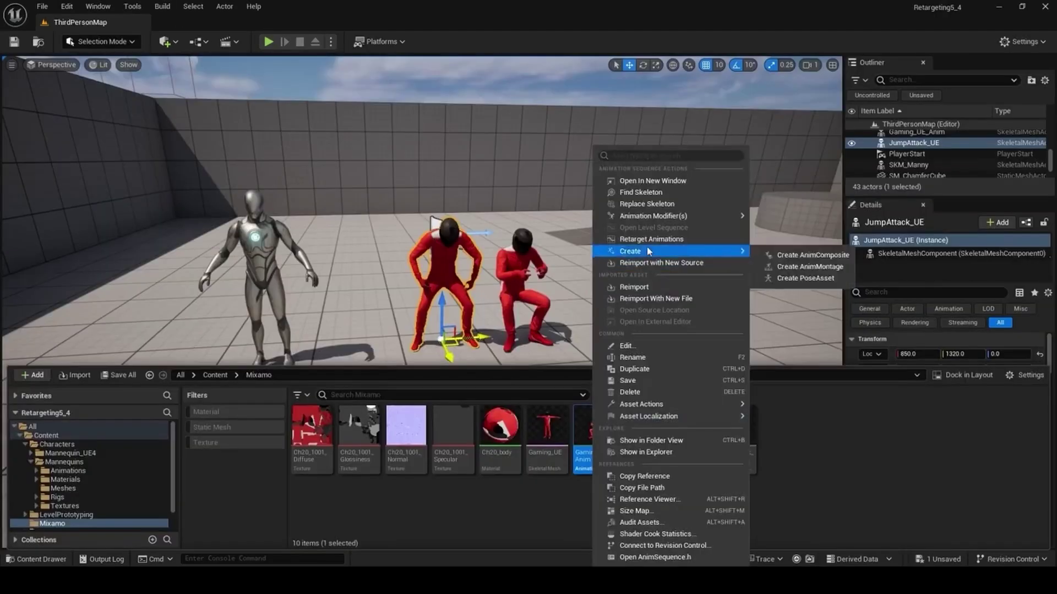
# Start retargeting the Gaming_UE character's animations and assign SKM_Manny as the target skeletal mesh.
pyautogui.click(645, 240)
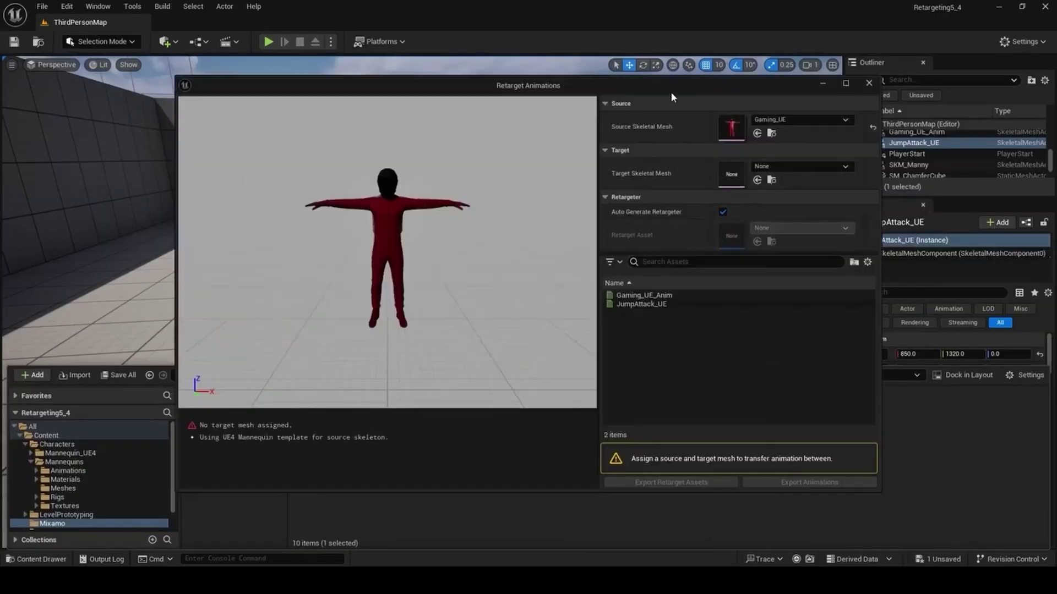
pyautogui.moveTo(670, 90); pyautogui.dragTo(793, 74)
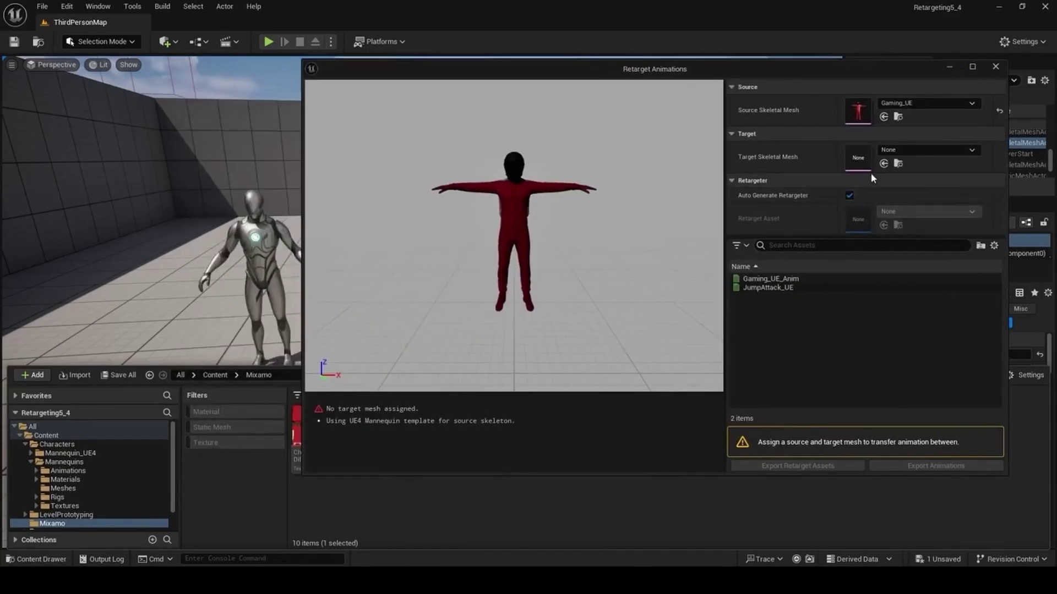
pyautogui.click(896, 151)
pyautogui.scroll(-3, 979, 316)
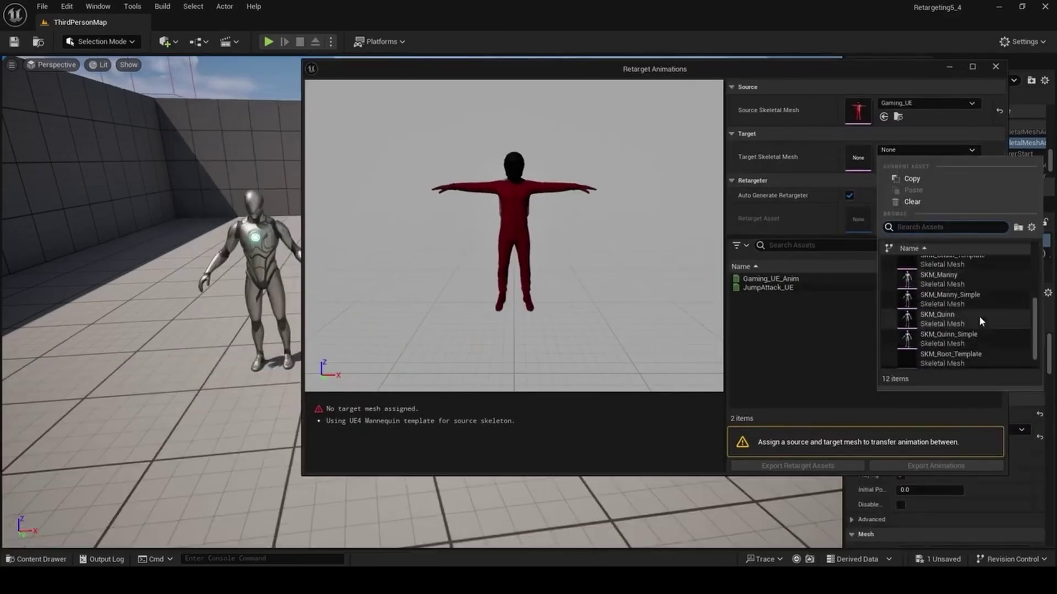
pyautogui.click(959, 279)
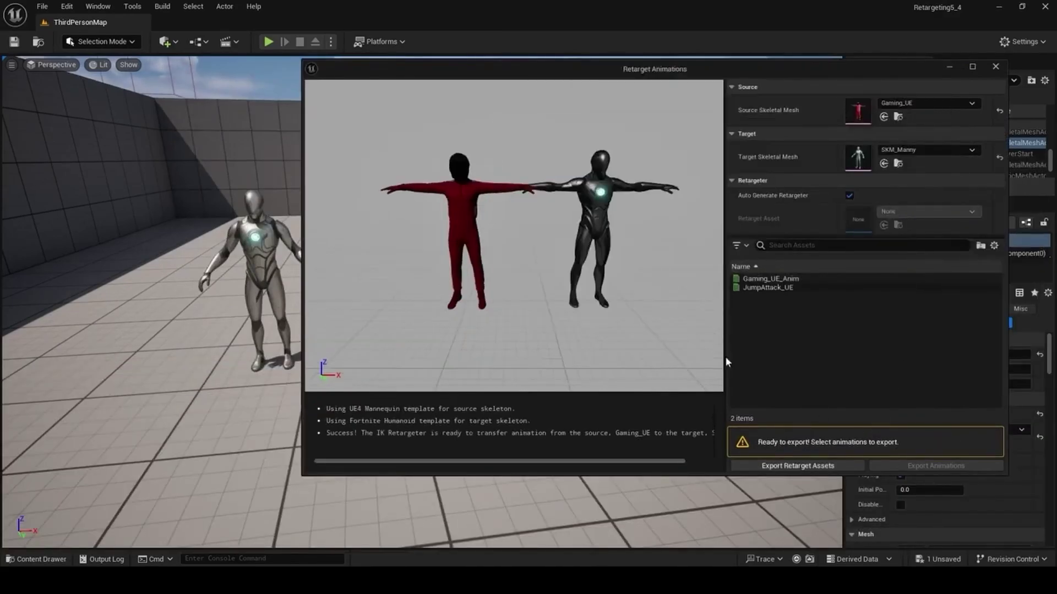
# Preview Gaming_UE_Anim on the target and choose the Characters folder as the export path for the retarget assets.
pyautogui.click(797, 279)
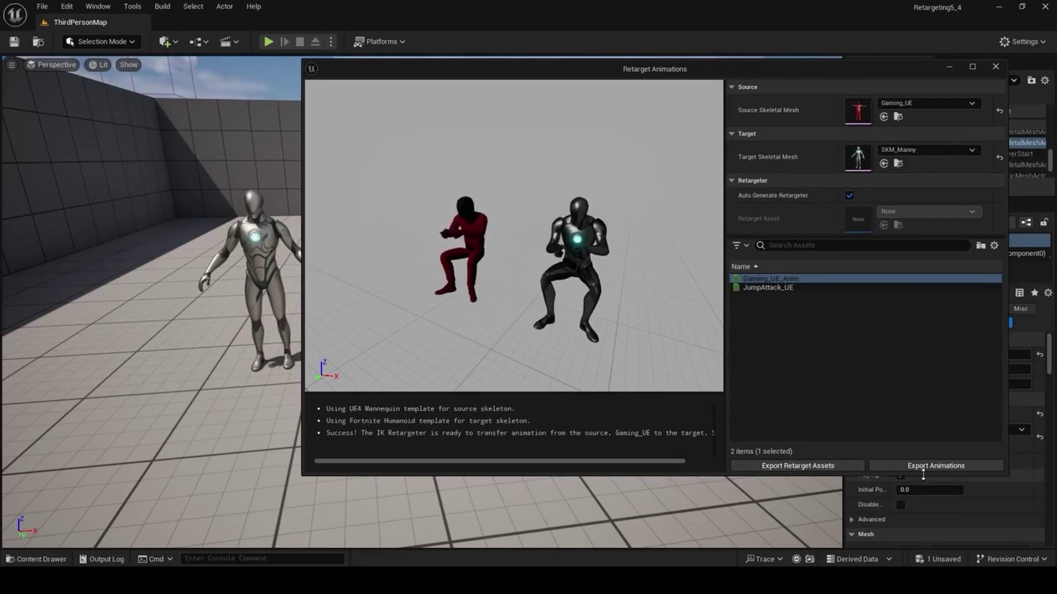
pyautogui.click(830, 467)
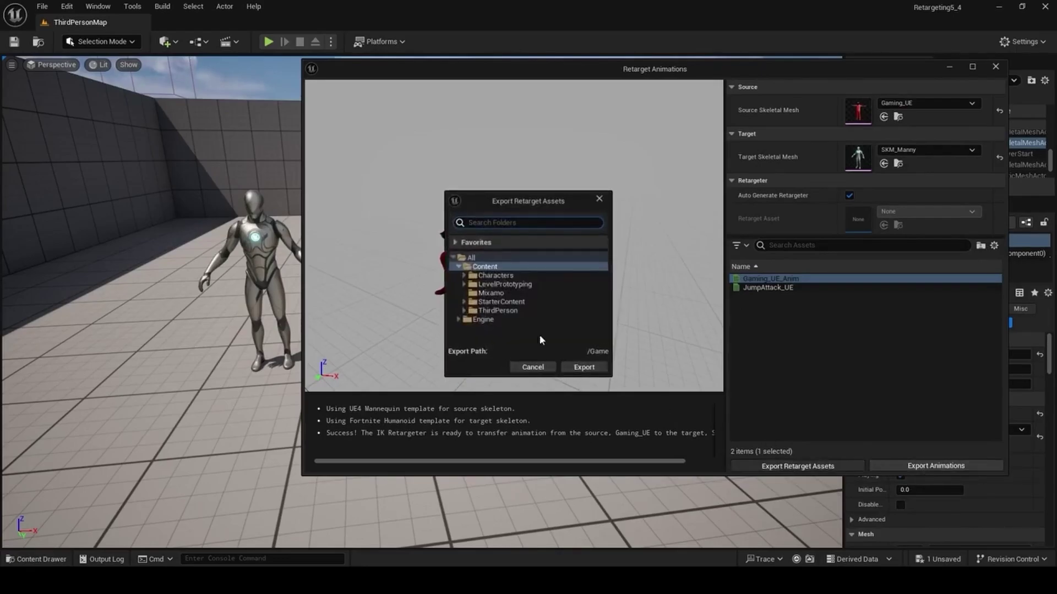
pyautogui.click(507, 277)
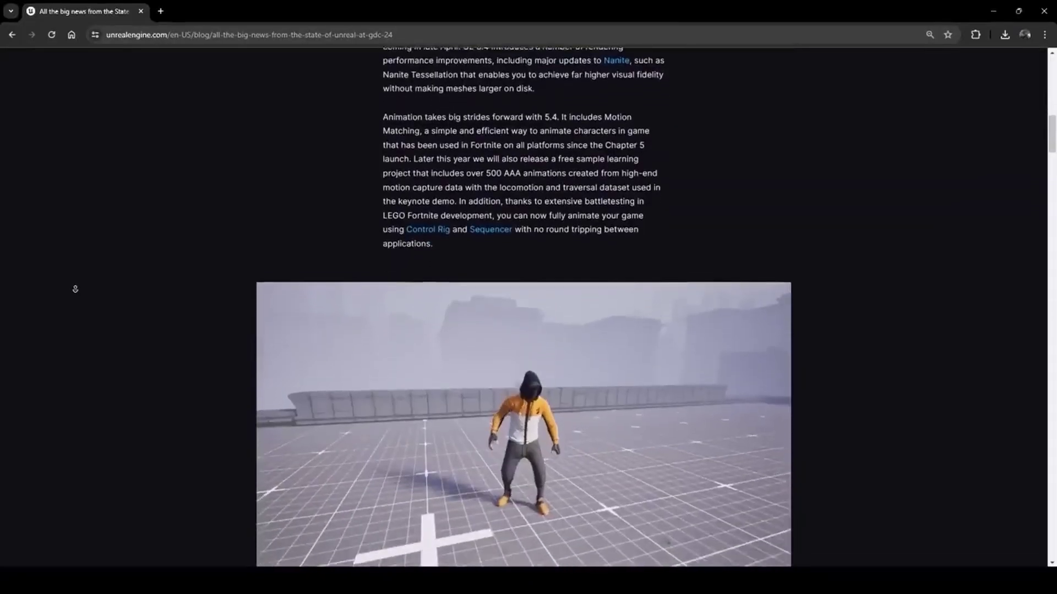
# Switch to the browser and read the Unreal Engine 5.4 animation section of the State of Unreal news article.
pyautogui.scroll(-2, 76, 289)
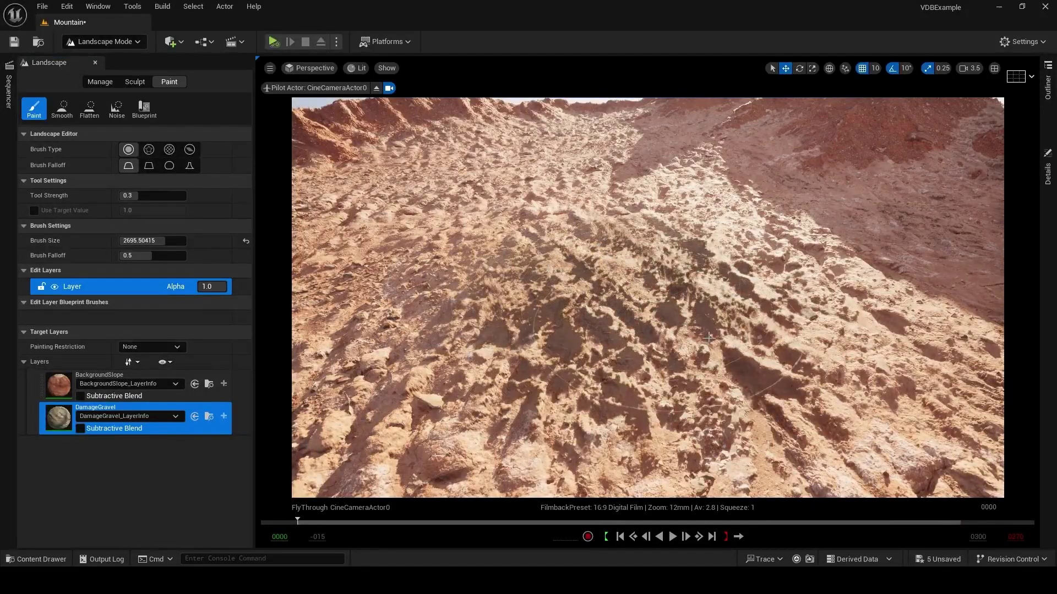
# Paint the DamageGravel layer across the landscape's foreground and pause the fly-through playback in the Nanite visualization overview.
pyautogui.moveTo(708, 337)
pyautogui.mouseDown()
pyautogui.moveTo(573, 232)
pyautogui.moveTo(565, 242)
pyautogui.moveTo(581, 239)
pyautogui.moveTo(455, 344)
pyautogui.moveTo(579, 306)
pyautogui.mouseUp()
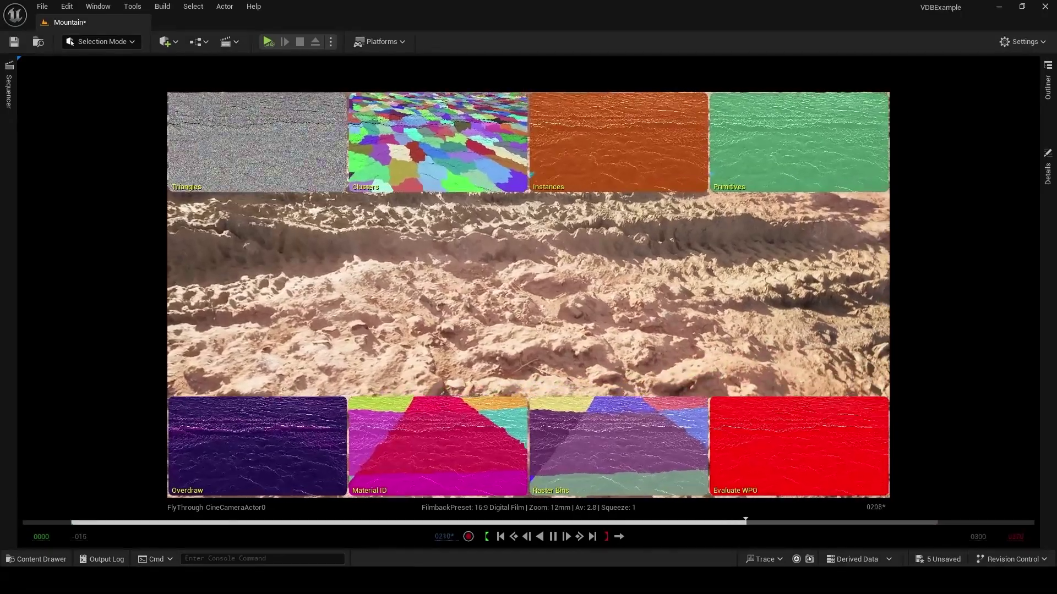
pyautogui.press('space')
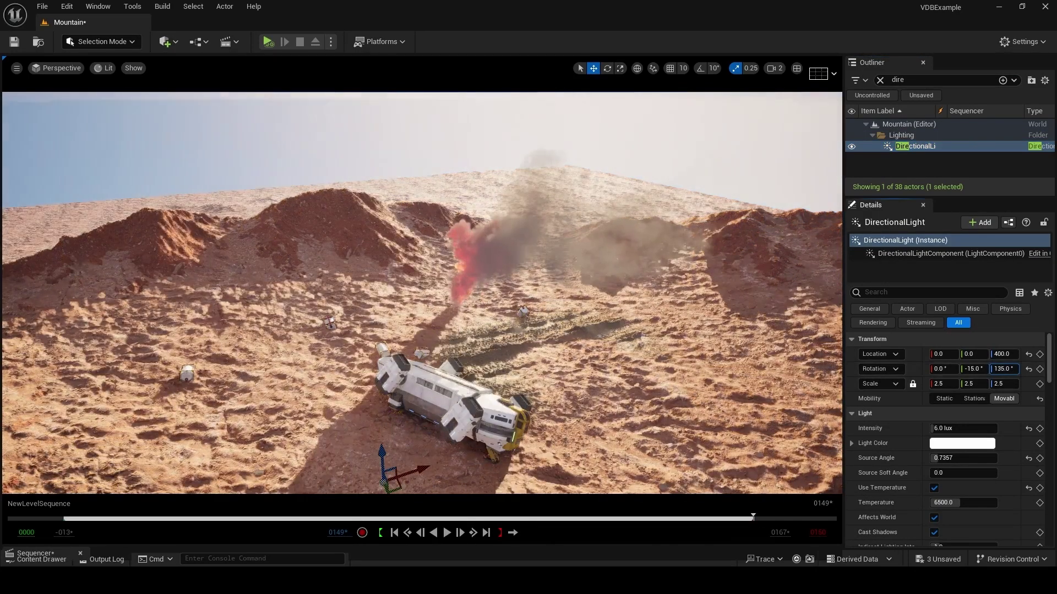
# Rotate the DirectionalLight about its Z axis to change the sun direction over the crashed vehicle.
pyautogui.moveTo(1004, 369); pyautogui.dragTo(949, 369)
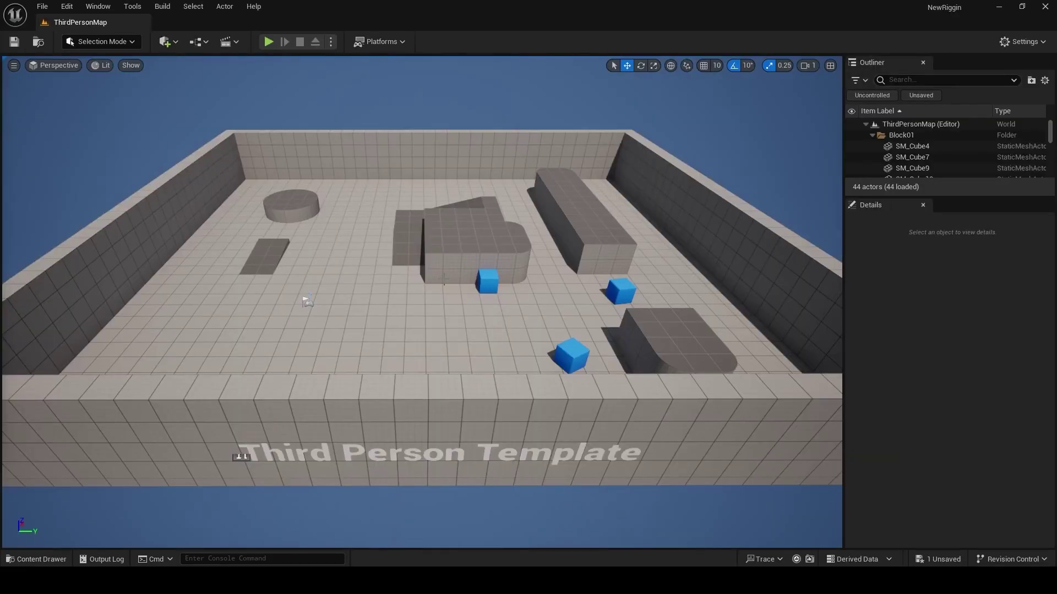
# Dock the Details and Outliner panels to the sidebar to enlarge the viewport.
pyautogui.rightClick(864, 209)
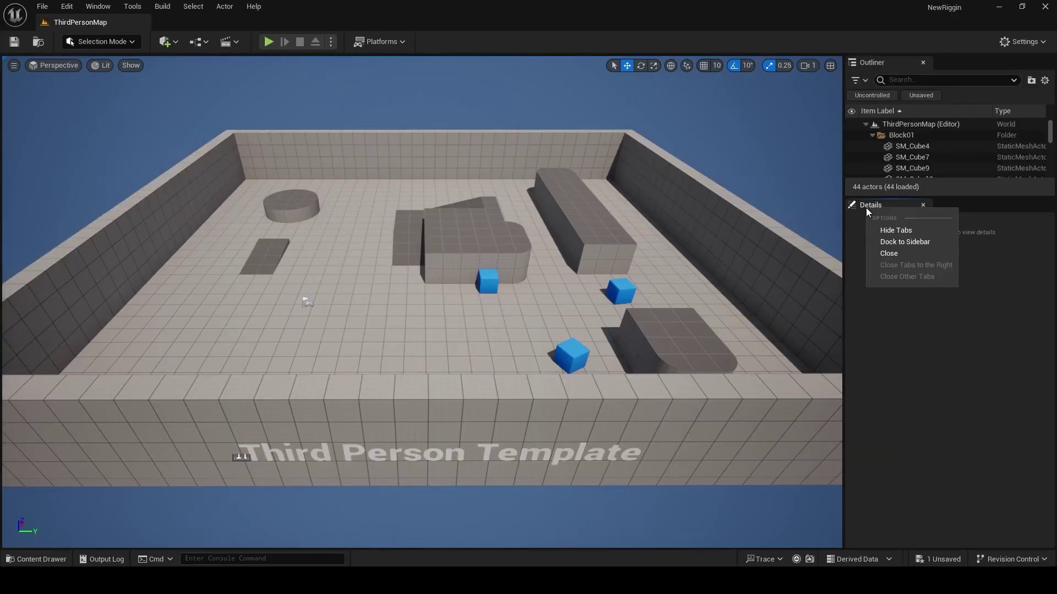
pyautogui.click(891, 242)
pyautogui.rightClick(857, 65)
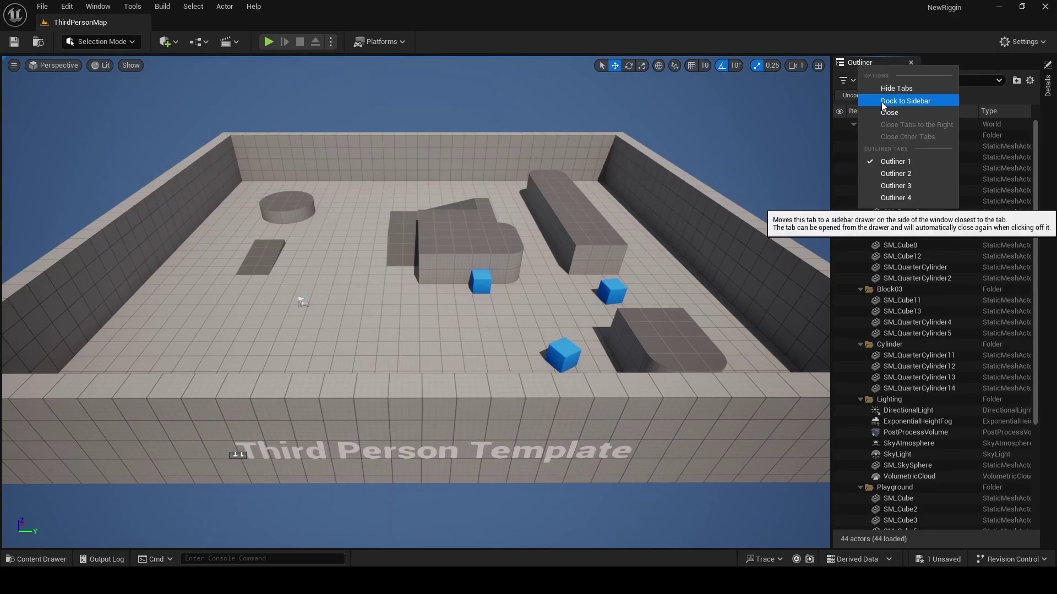
pyautogui.click(880, 101)
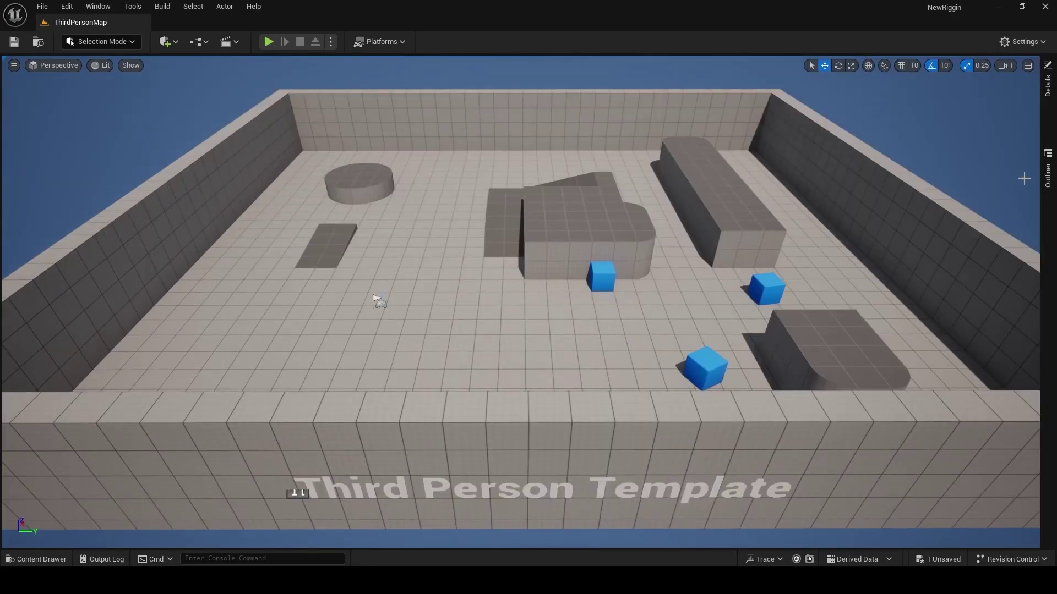
# Open the docked Details and Outliner drawers and the Content Drawer in turn, collapsing each again.
pyautogui.moveTo(1044, 115)
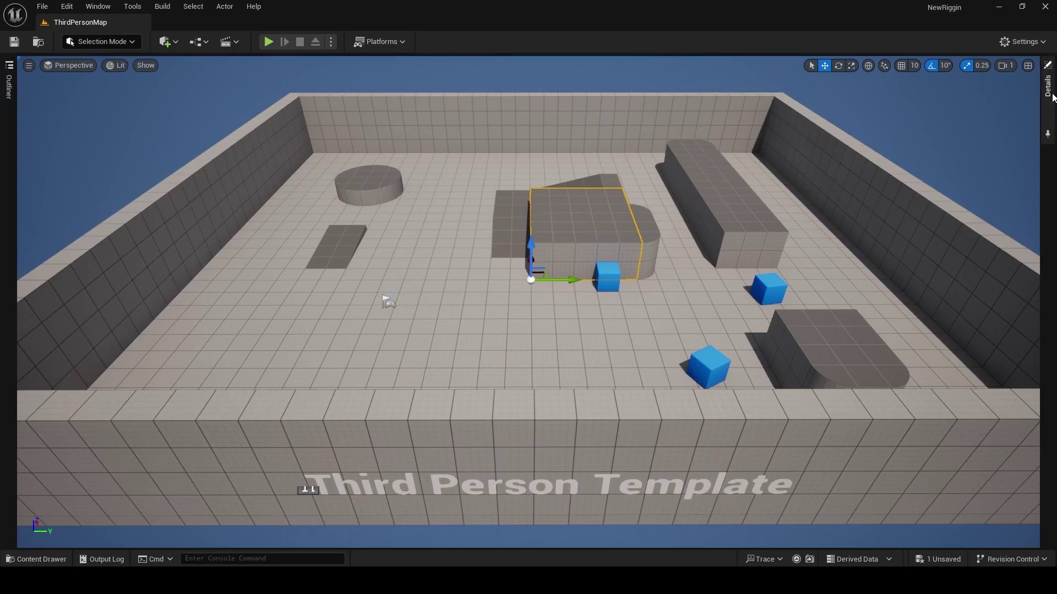
pyautogui.click(1051, 93)
pyautogui.click(9, 83)
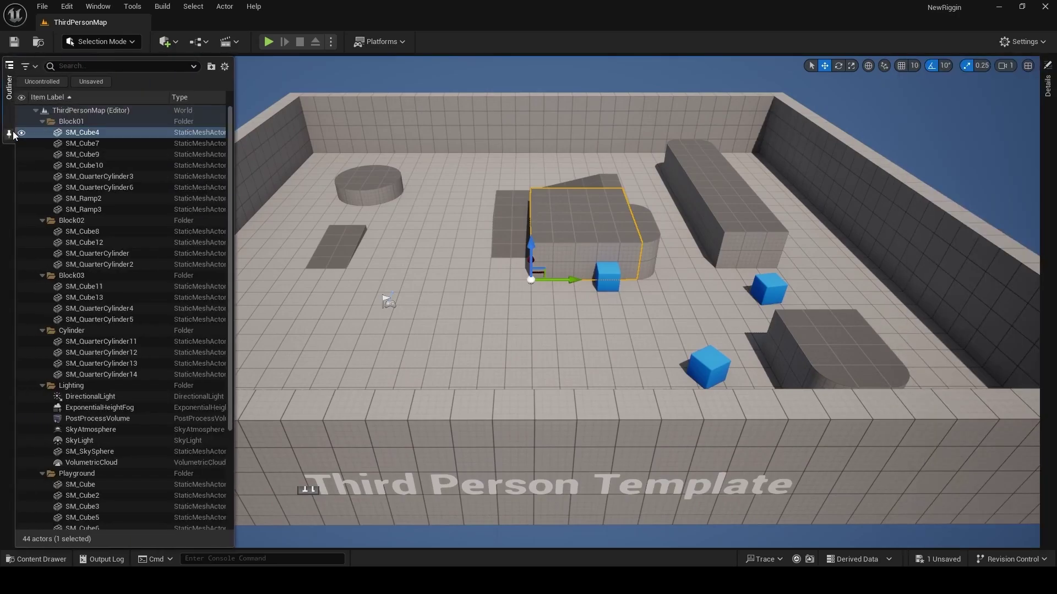
pyautogui.click(367, 211)
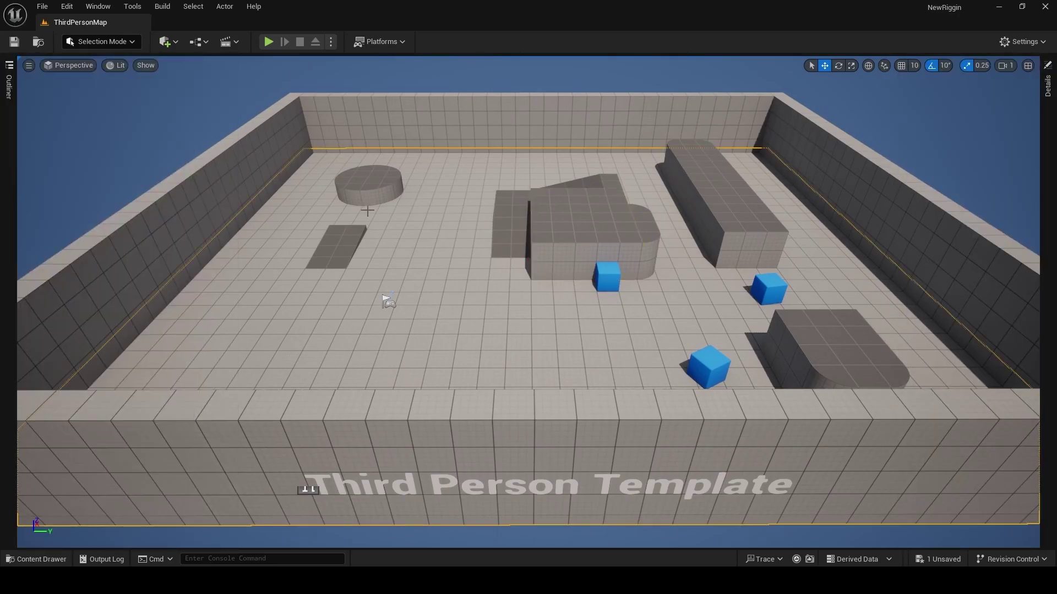
pyautogui.click(36, 559)
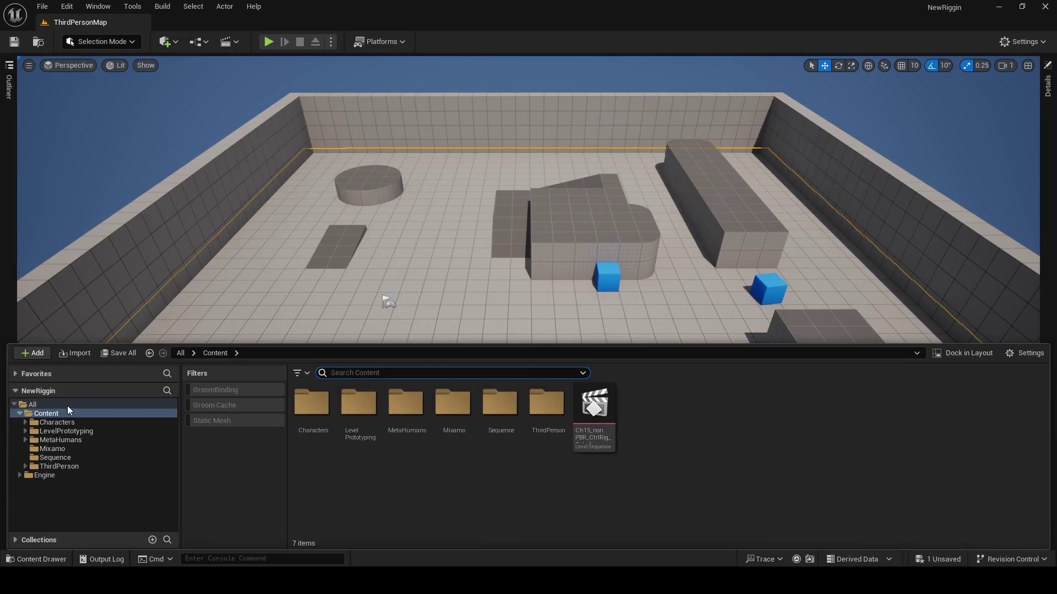
pyautogui.click(51, 560)
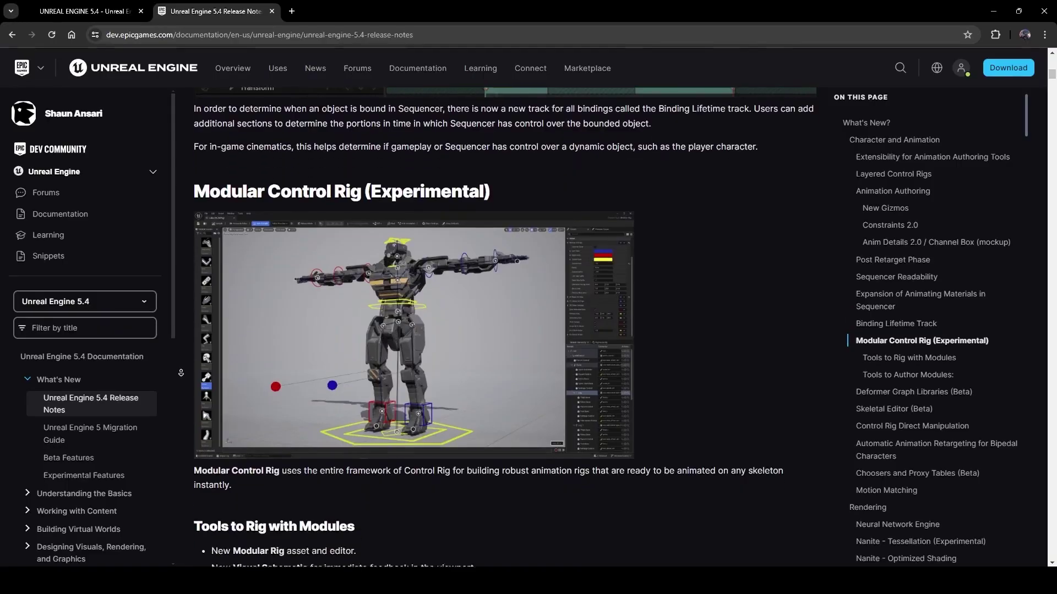
# Switch to the browser and skim the 5.4 release notes from Modular Control Rig and the Unreal Engine Public Roadmap's 5.4 features.
pyautogui.scroll(-3, 180, 372)
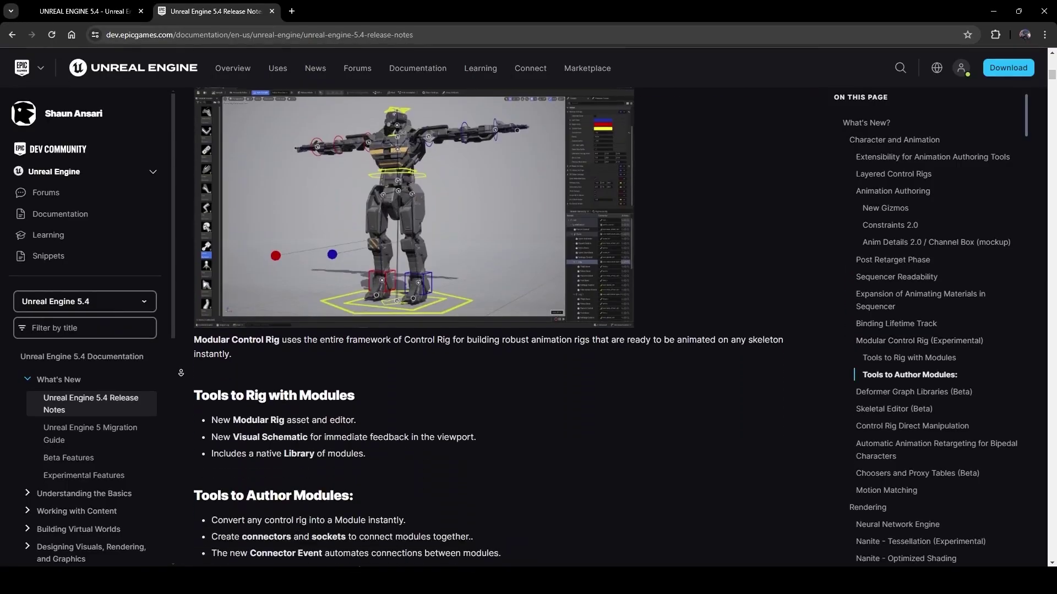
pyautogui.scroll(-5, 181, 372)
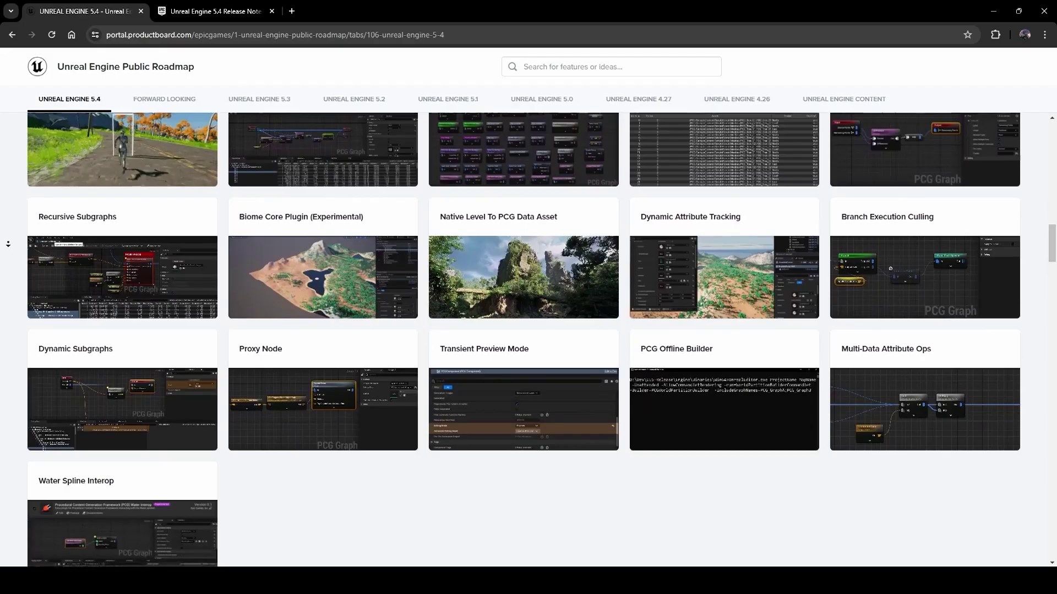
pyautogui.scroll(-3, 8, 244)
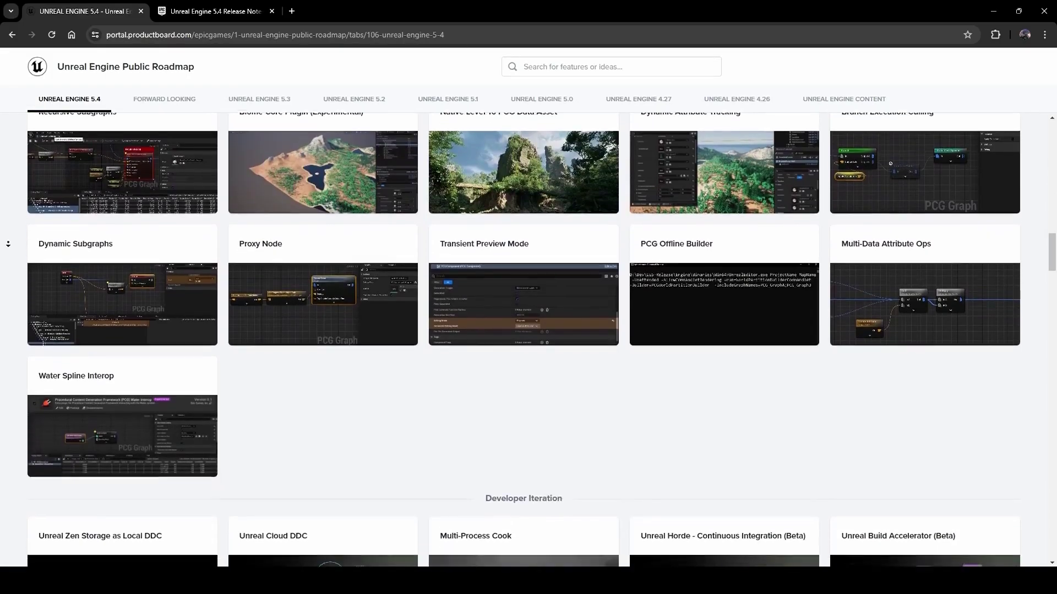